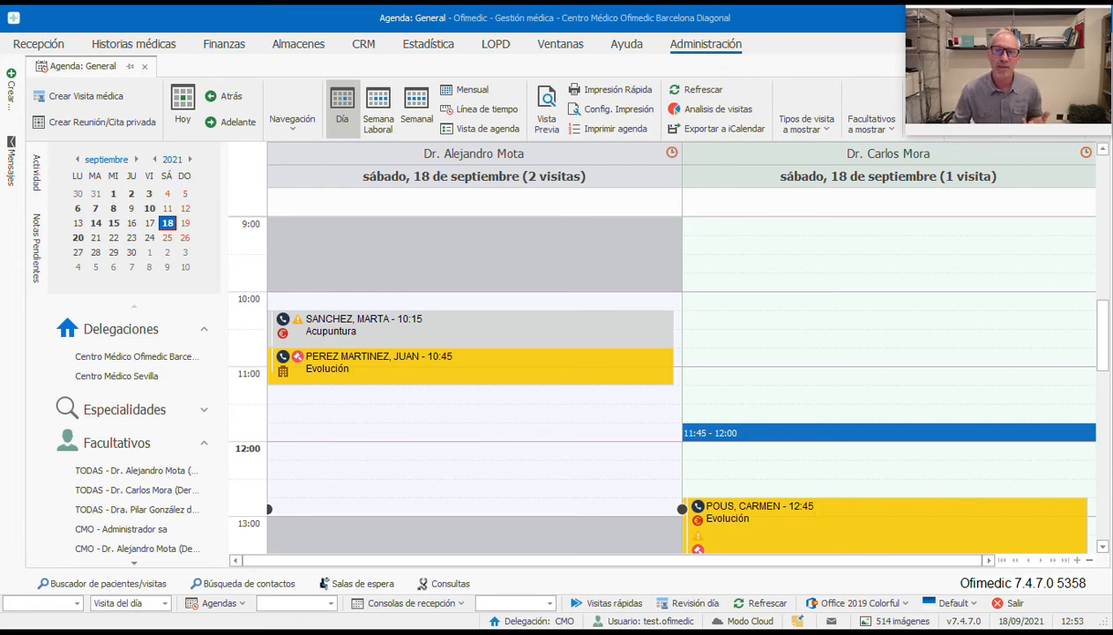
Step: Show the Administración ribbon options above the 18 September 2021 general agenda
{"action": "left_click", "coordinate": [717, 46]}
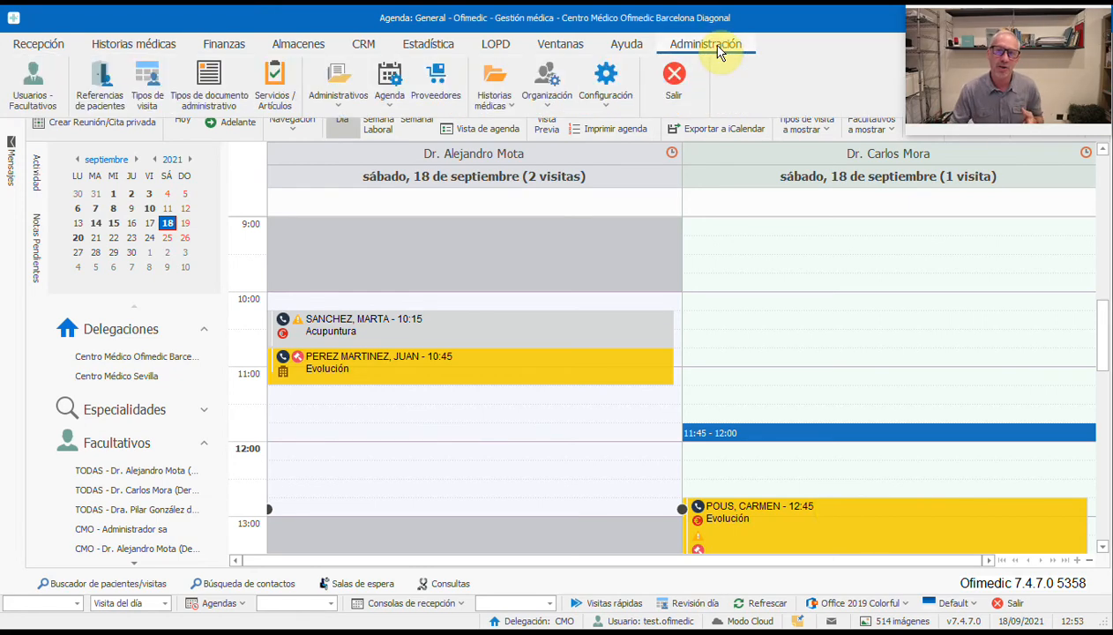
{"action": "left_click", "coordinate": [274, 99]}
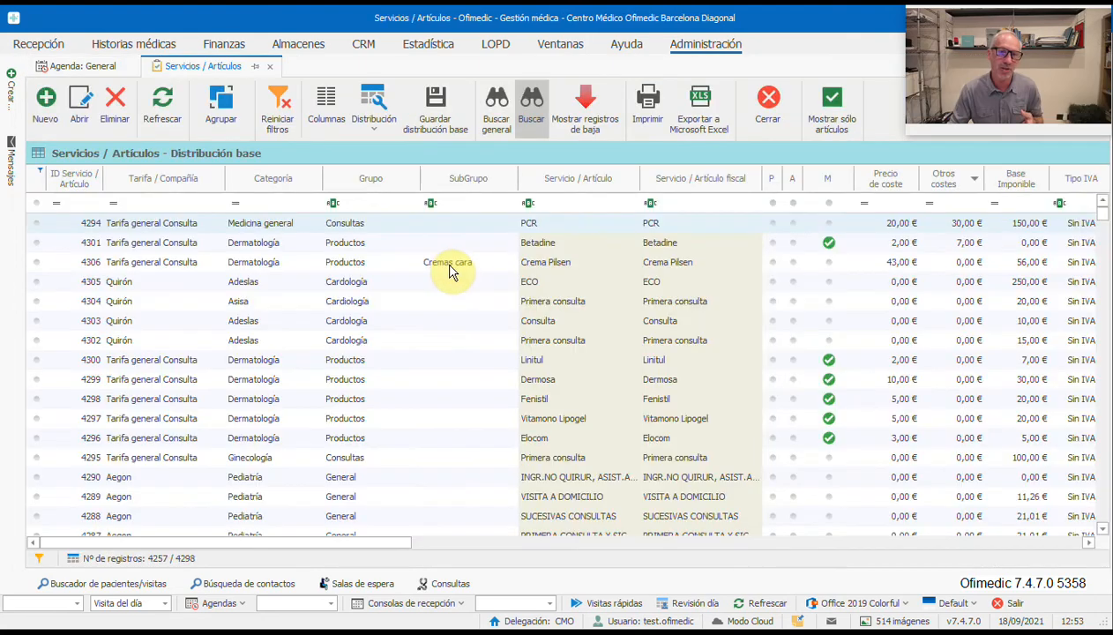
{"action": "left_click_drag", "start_coordinate": [1101, 220], "coordinate": [1107, 423]}
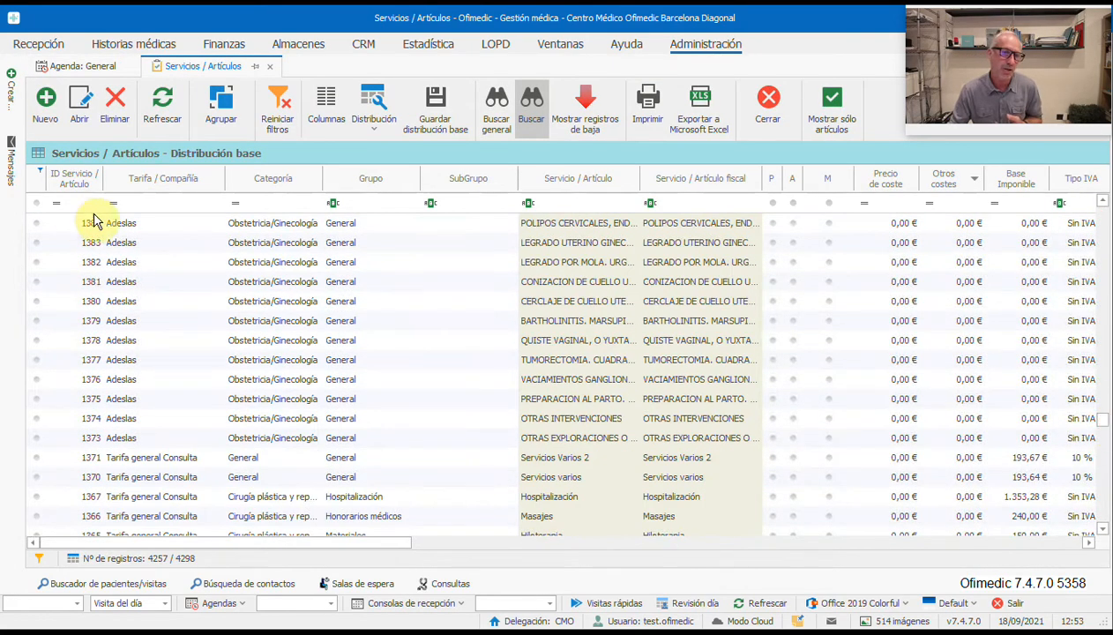
{"action": "left_click", "coordinate": [135, 223]}
{"action": "left_click", "coordinate": [168, 471]}
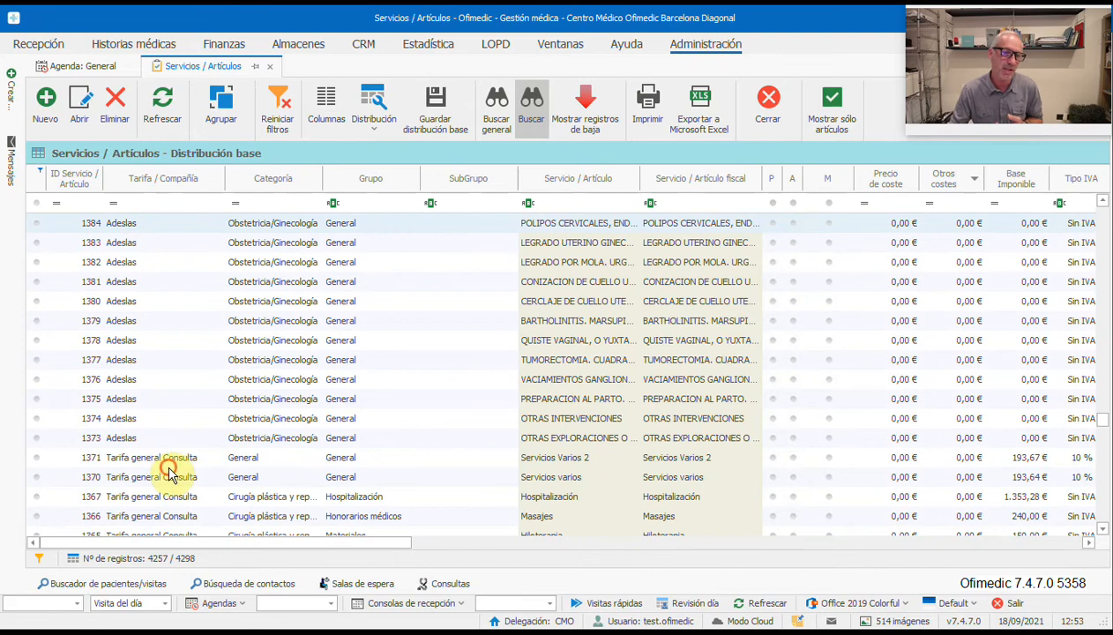
{"action": "left_click", "coordinate": [219, 460]}
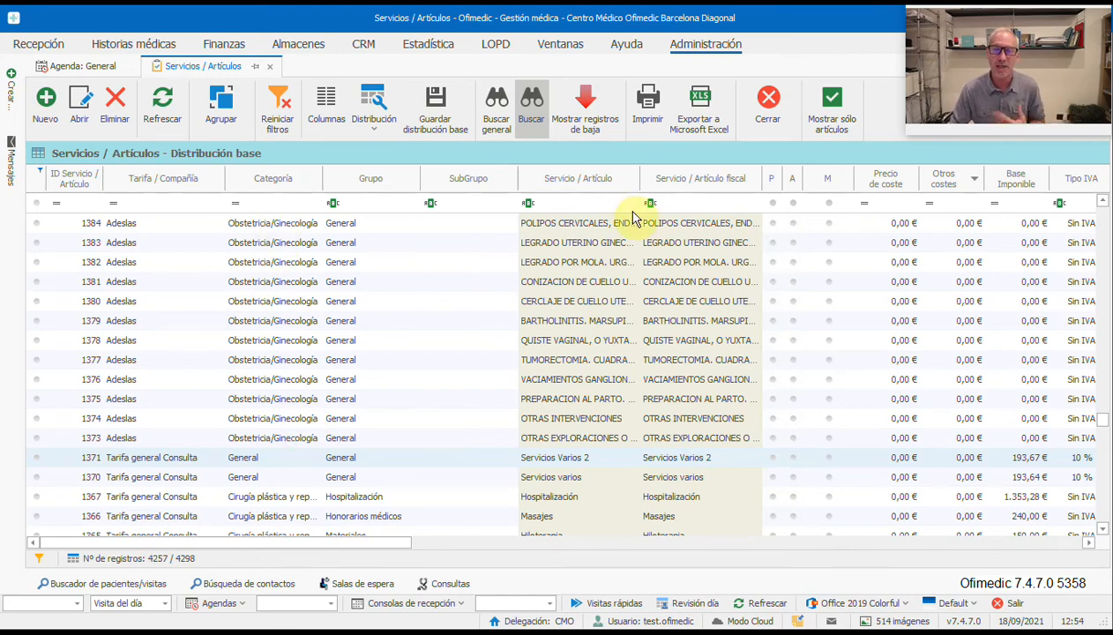
{"action": "left_click", "coordinate": [766, 113]}
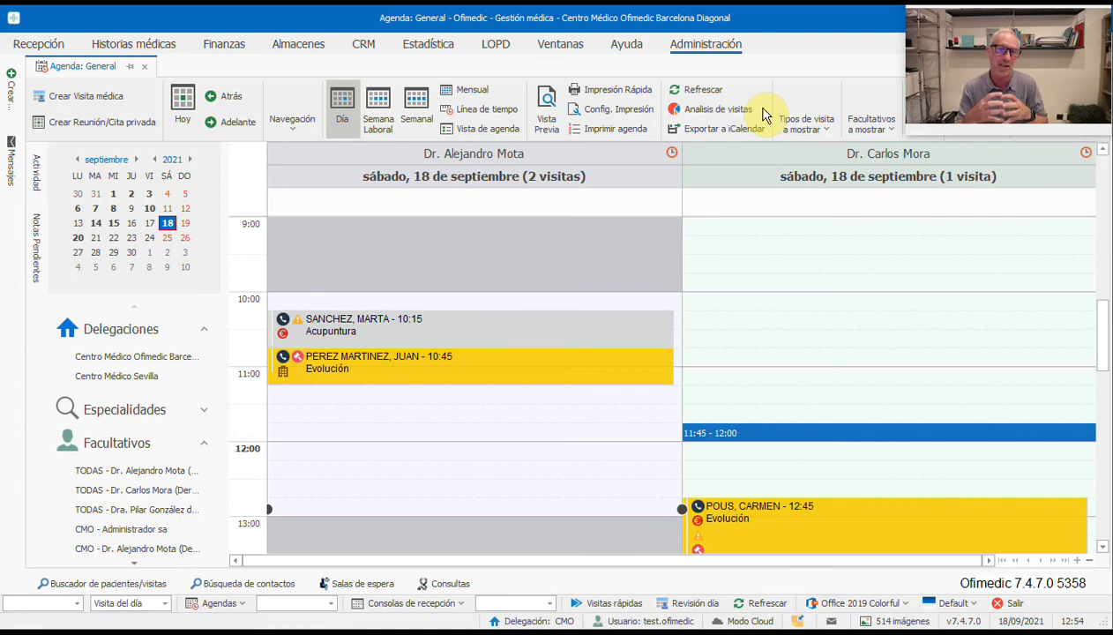
Step: Open the Visita Normal visit type's linked Servicios/Artículos from Tipos de visita
{"action": "left_click", "coordinate": [727, 42]}
{"action": "left_click", "coordinate": [159, 96]}
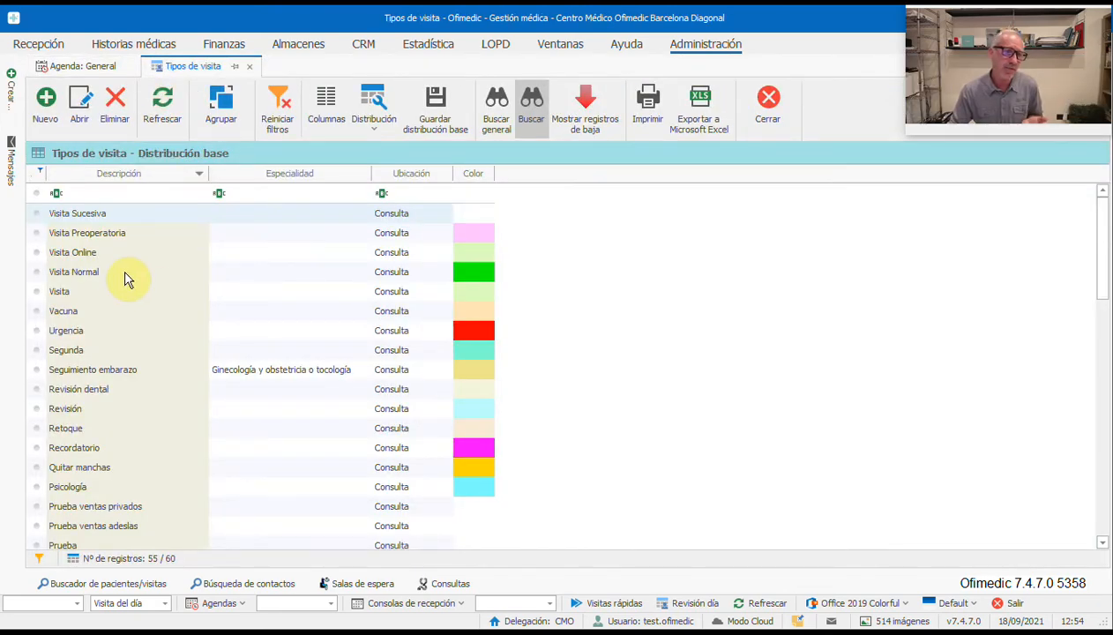
{"action": "double_click", "coordinate": [124, 278]}
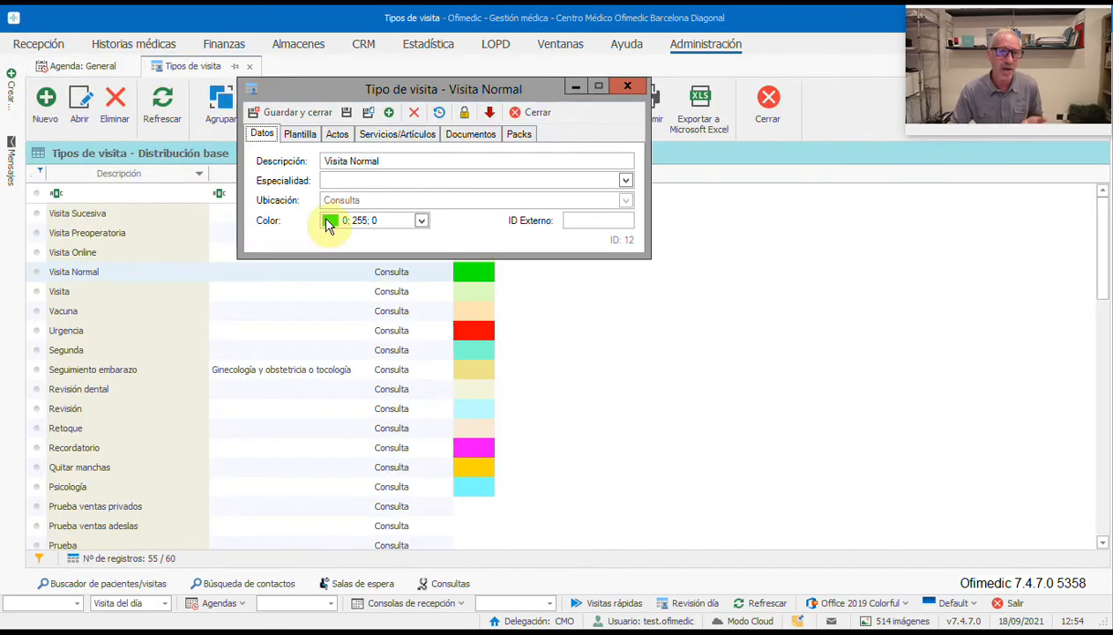
{"action": "left_click", "coordinate": [408, 141]}
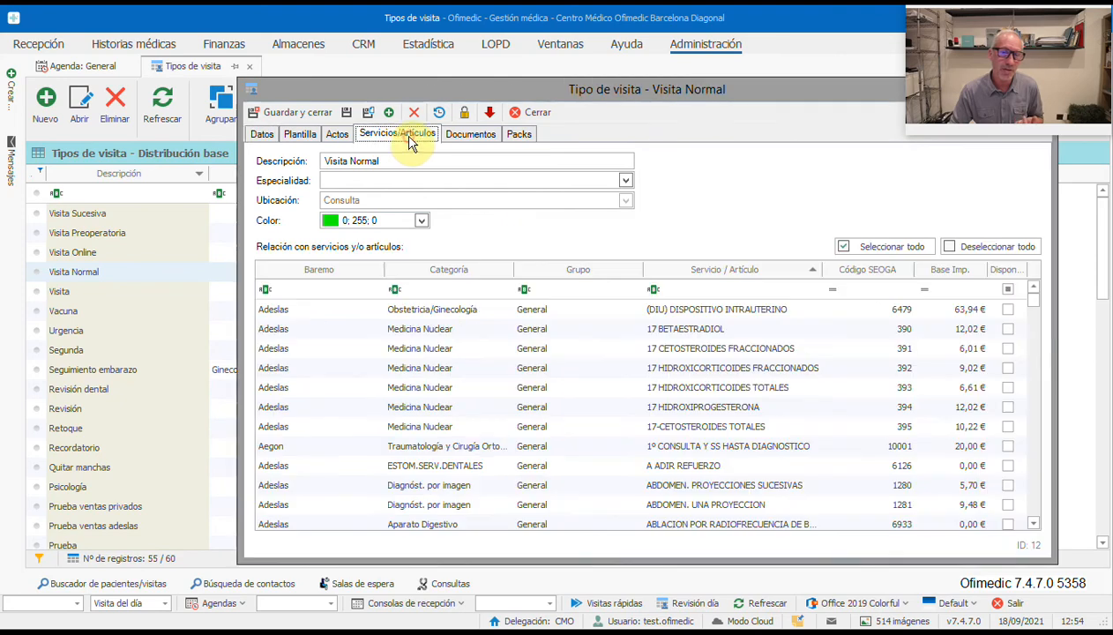
Step: Mark Adeslas Dermatología 'ANGIOMAS Y LINFANGIOMAS CUTANEOS' (94,04 €) as available
{"action": "left_click", "coordinate": [1036, 311]}
{"action": "mouse_move", "coordinate": [1037, 318]}
{"action": "left_mouse_down"}
{"action": "mouse_move", "coordinate": [1039, 515]}
{"action": "mouse_move", "coordinate": [1034, 298]}
{"action": "left_mouse_up"}
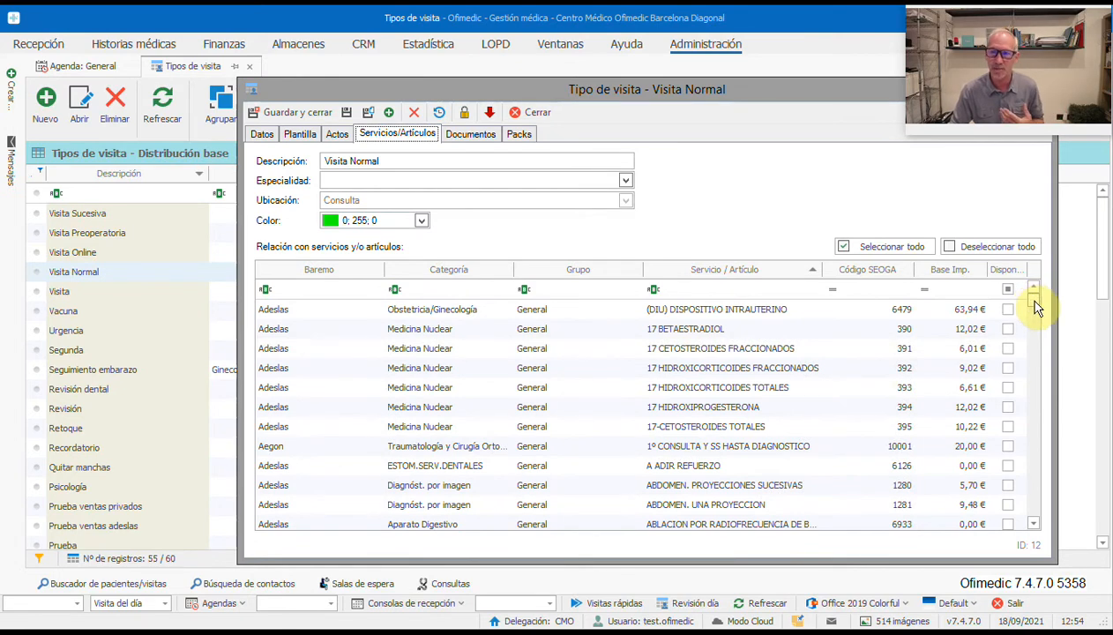
{"action": "left_click_drag", "start_coordinate": [1034, 300], "coordinate": [1033, 313]}
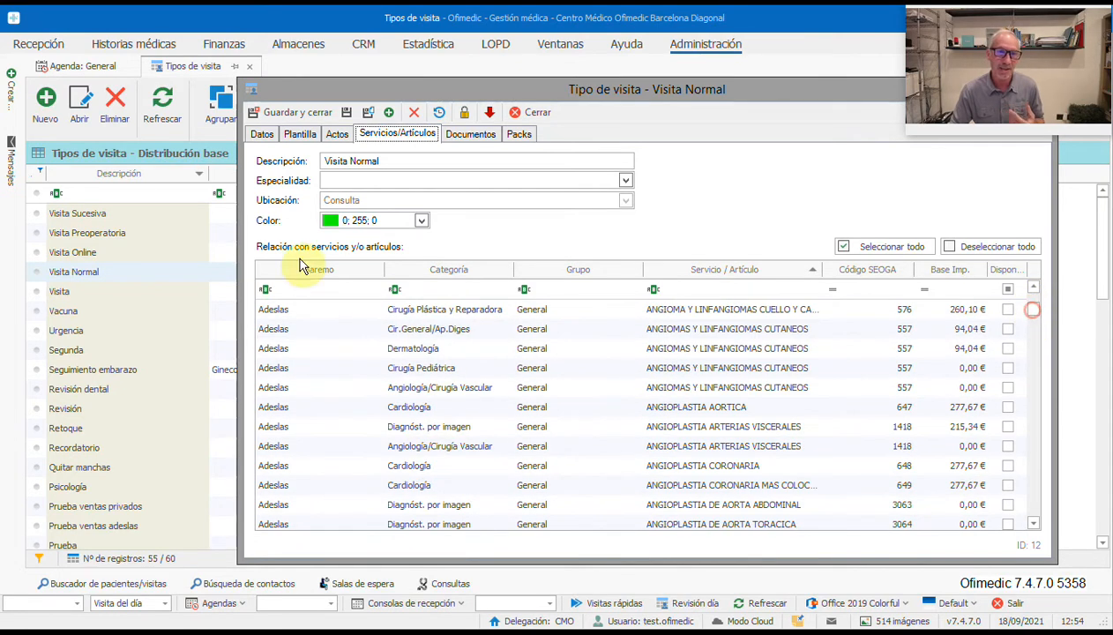
{"action": "left_click_drag", "start_coordinate": [393, 159], "coordinate": [320, 161]}
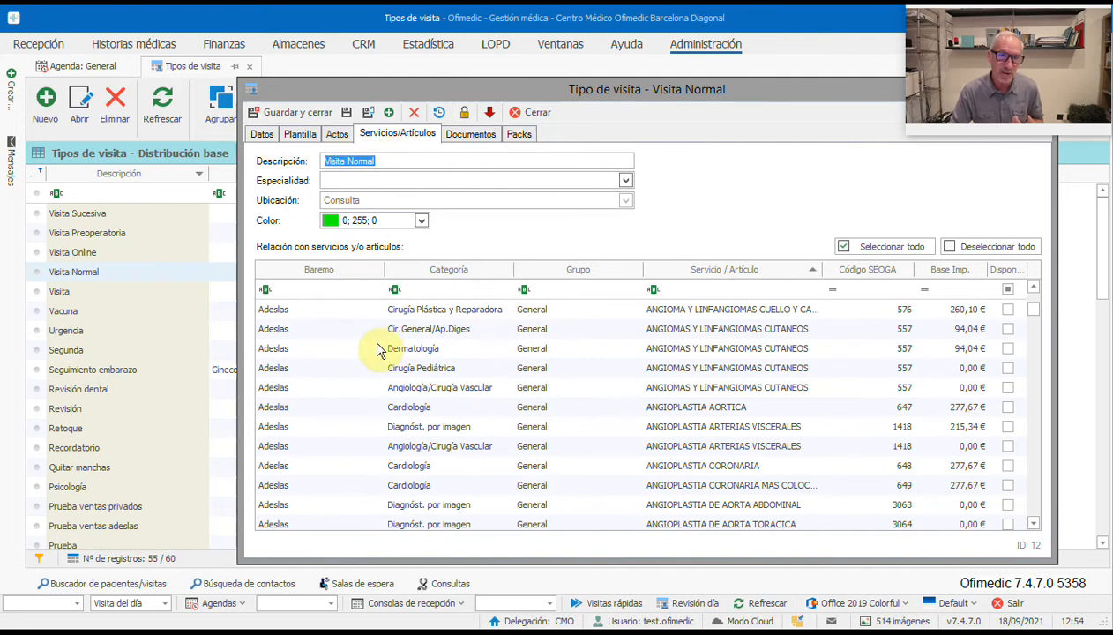
{"action": "left_click", "coordinate": [1007, 348]}
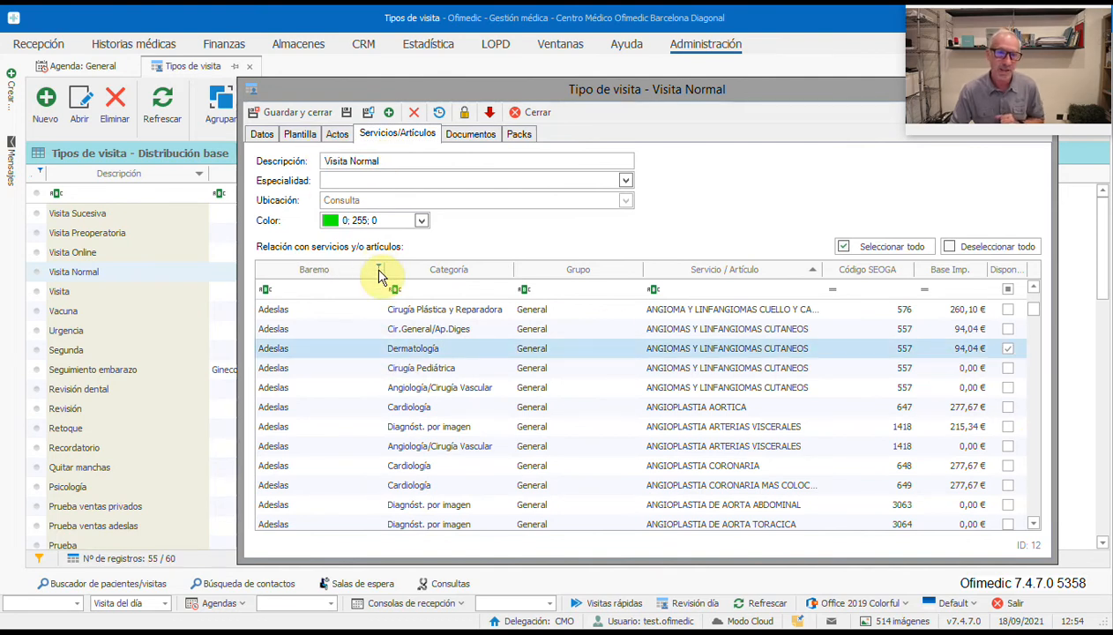
Step: Filter Baremo to Aegon and mark the Aegon tumorectomy service (64,74 €) available
{"action": "left_click", "coordinate": [379, 267]}
{"action": "left_click", "coordinate": [391, 372]}
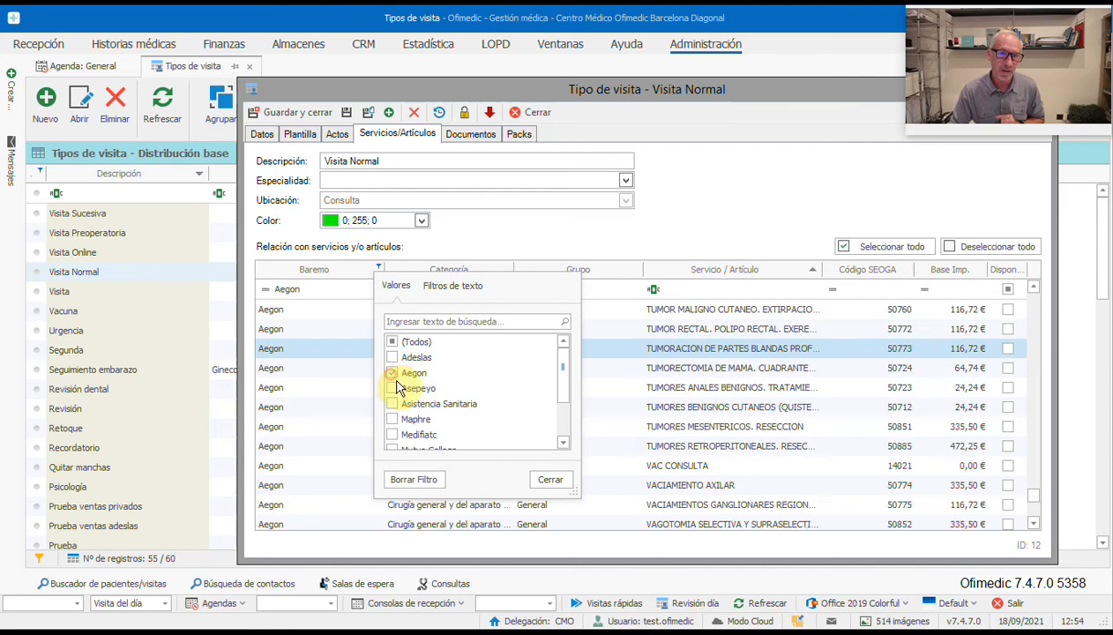
{"action": "left_click", "coordinate": [549, 480]}
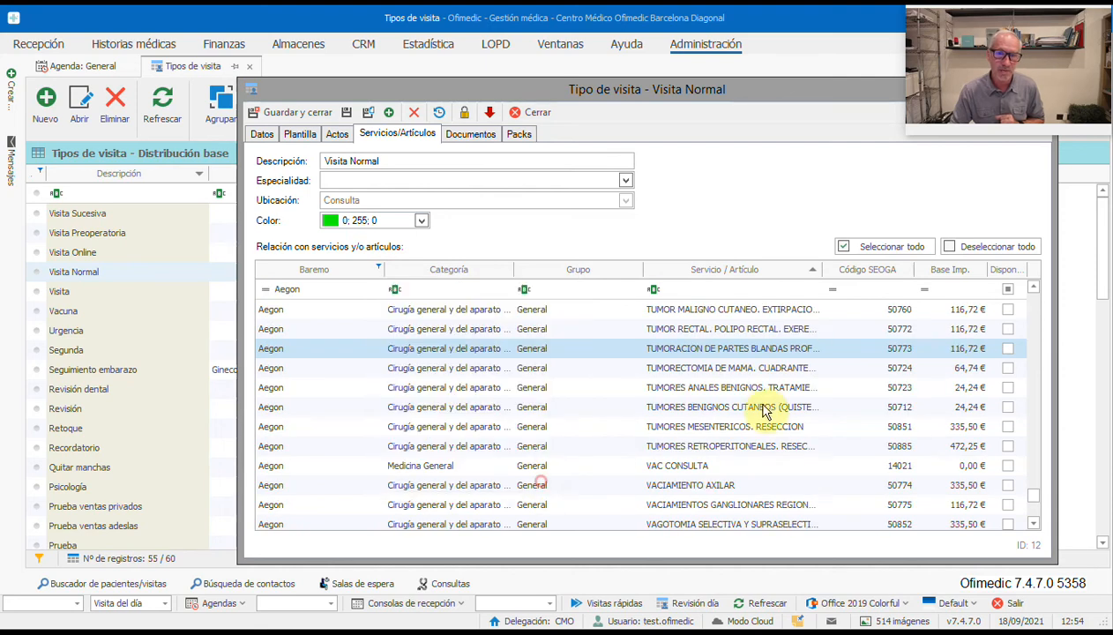
{"action": "left_click", "coordinate": [1010, 369]}
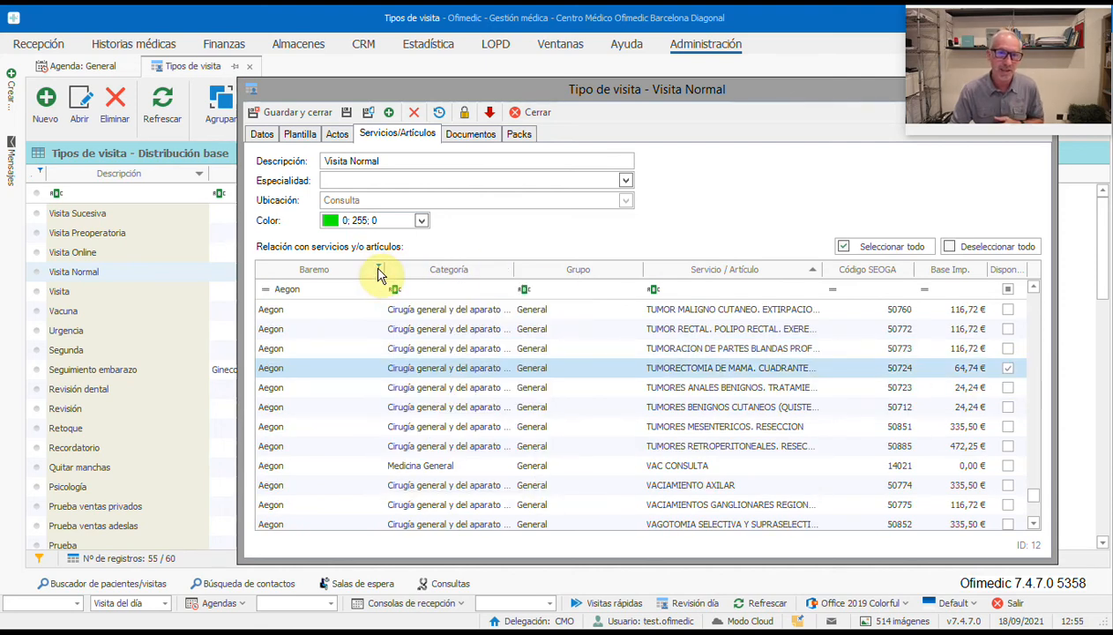
Step: Filter Baremo to Tarifa general Consulta and mark Consulta normal (60,00 €) available
{"action": "left_click", "coordinate": [378, 267]}
{"action": "left_click_drag", "start_coordinate": [560, 372], "coordinate": [565, 439]}
{"action": "left_click", "coordinate": [392, 434]}
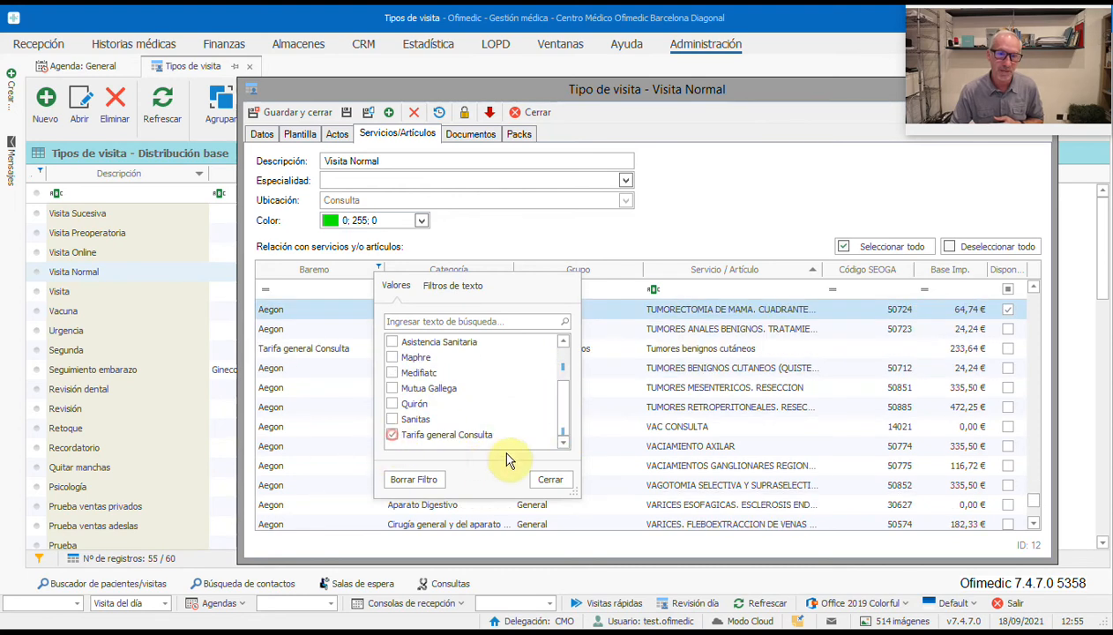
{"action": "left_click", "coordinate": [550, 481]}
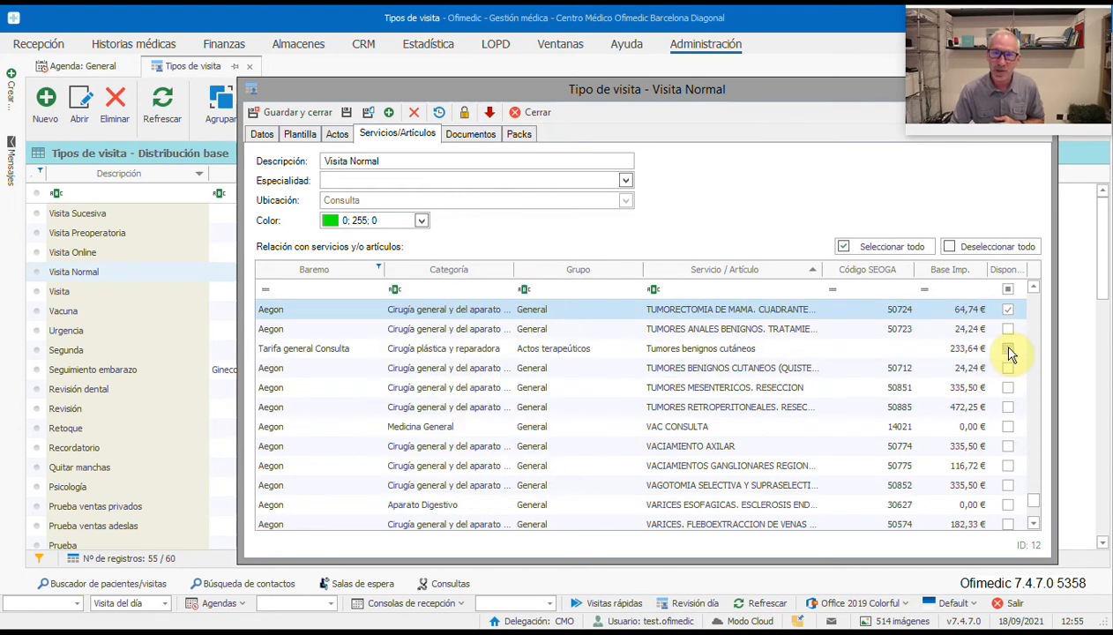
{"action": "left_click", "coordinate": [378, 269]}
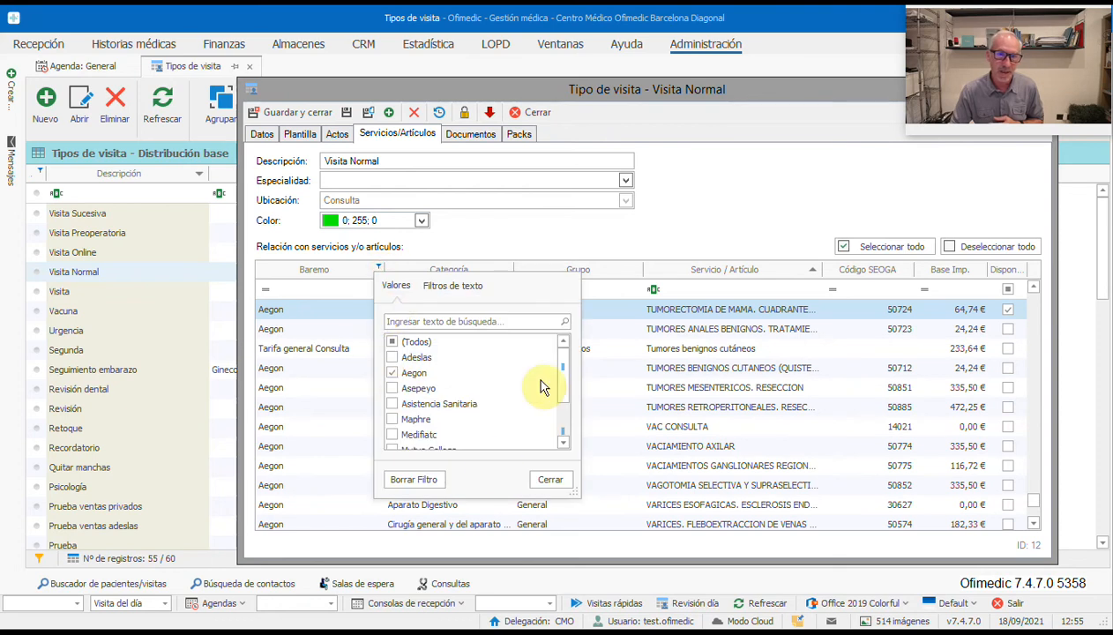
{"action": "left_click", "coordinate": [394, 377]}
{"action": "left_click_drag", "start_coordinate": [565, 385], "coordinate": [546, 456]}
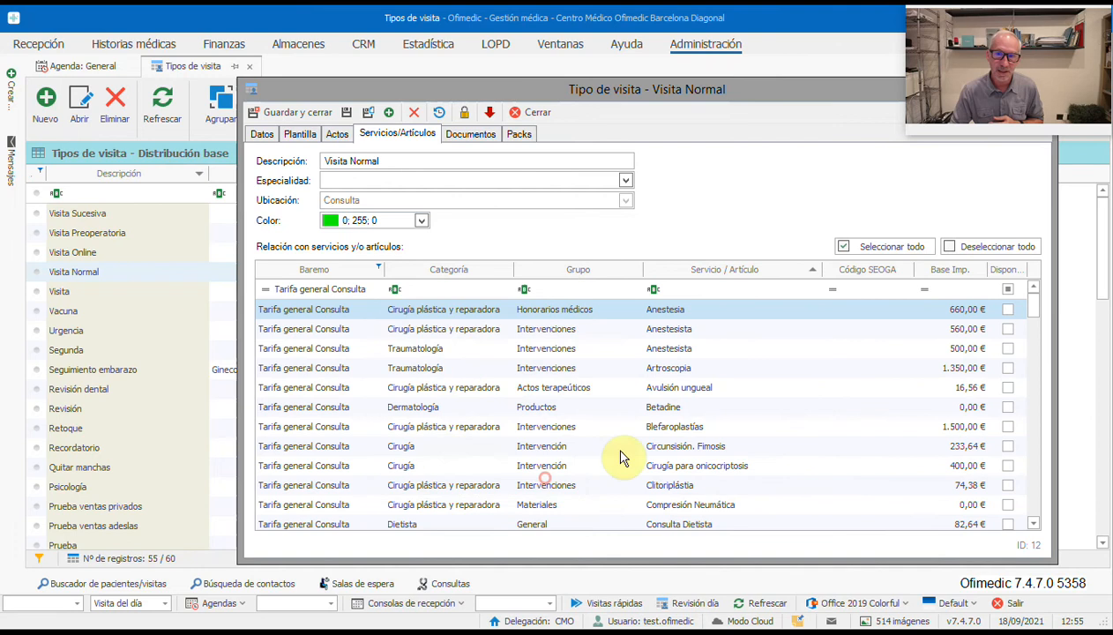
{"action": "left_click", "coordinate": [548, 480]}
{"action": "scroll", "coordinate": [670, 490], "scroll_direction": "down", "scroll_amount": 2}
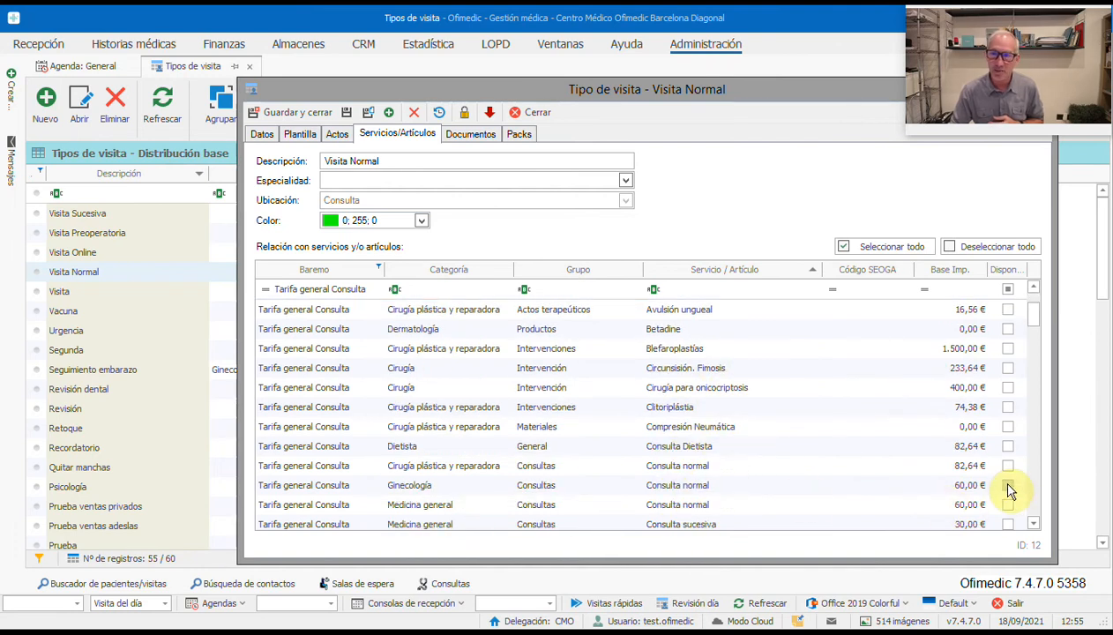
{"action": "left_click", "coordinate": [1008, 485]}
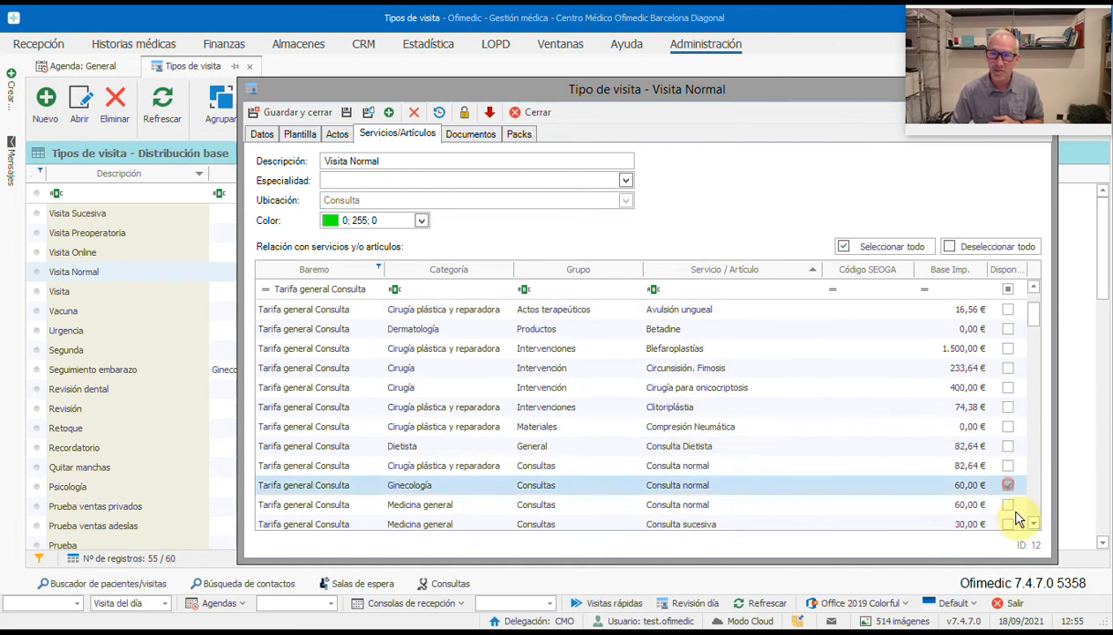
Step: Clear the Baremo filter, sort the three ticked services first, and save Visita Normal
{"action": "left_click", "coordinate": [1000, 271]}
{"action": "left_click", "coordinate": [1002, 270]}
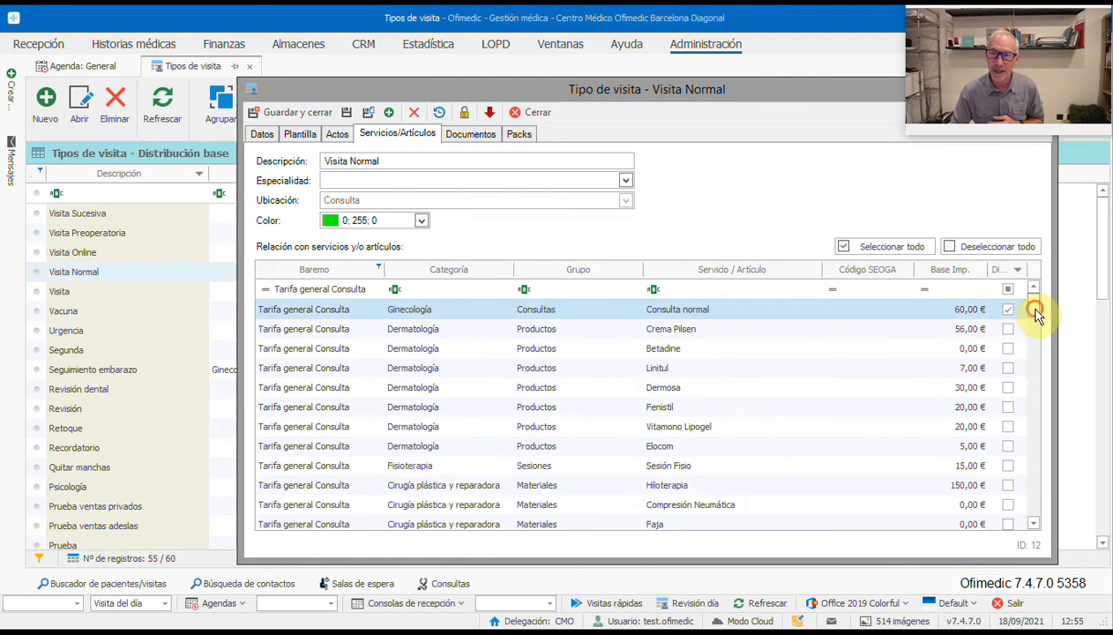
{"action": "left_click", "coordinate": [1005, 274]}
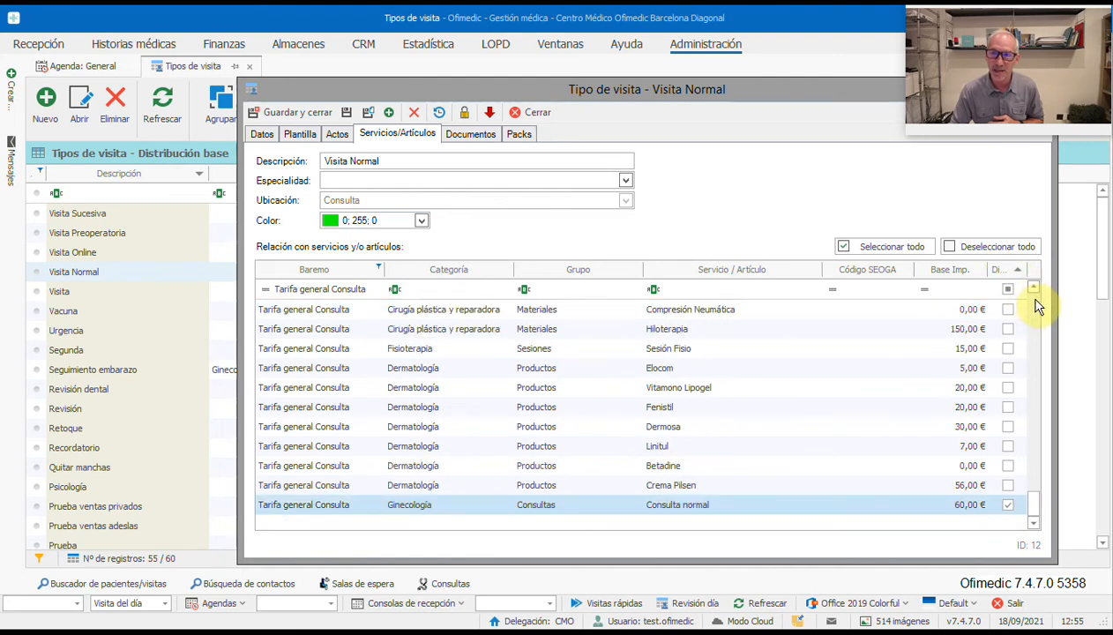
{"action": "scroll", "coordinate": [1033, 307], "scroll_direction": "up", "scroll_amount": 10}
{"action": "left_click_drag", "start_coordinate": [1034, 307], "coordinate": [1033, 528]}
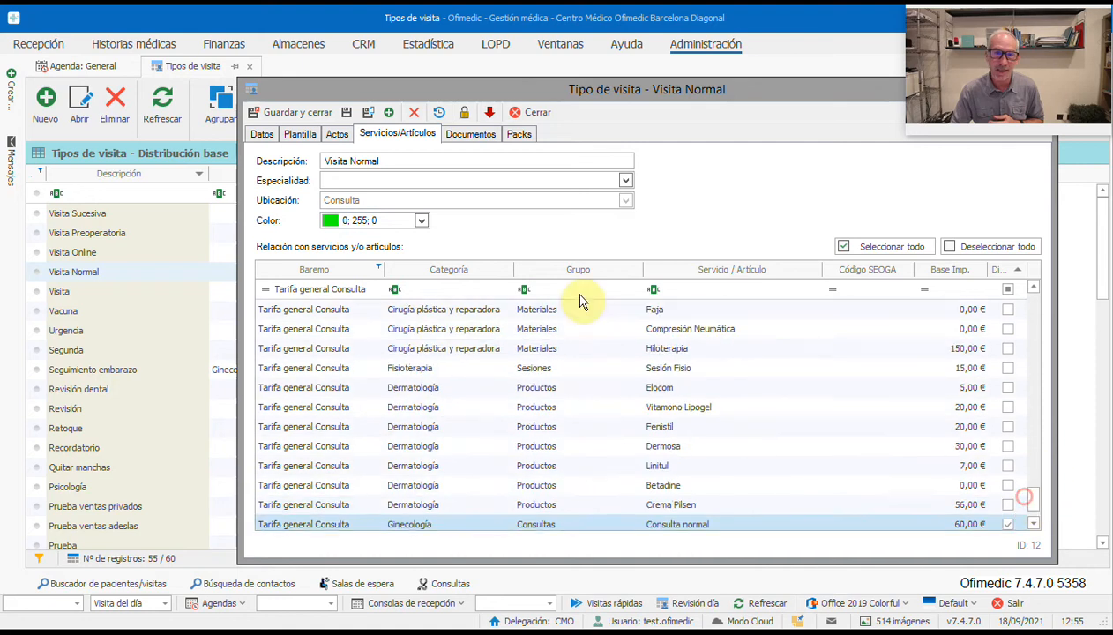
{"action": "left_click", "coordinate": [367, 291]}
{"action": "left_click_drag", "start_coordinate": [367, 292], "coordinate": [261, 293]}
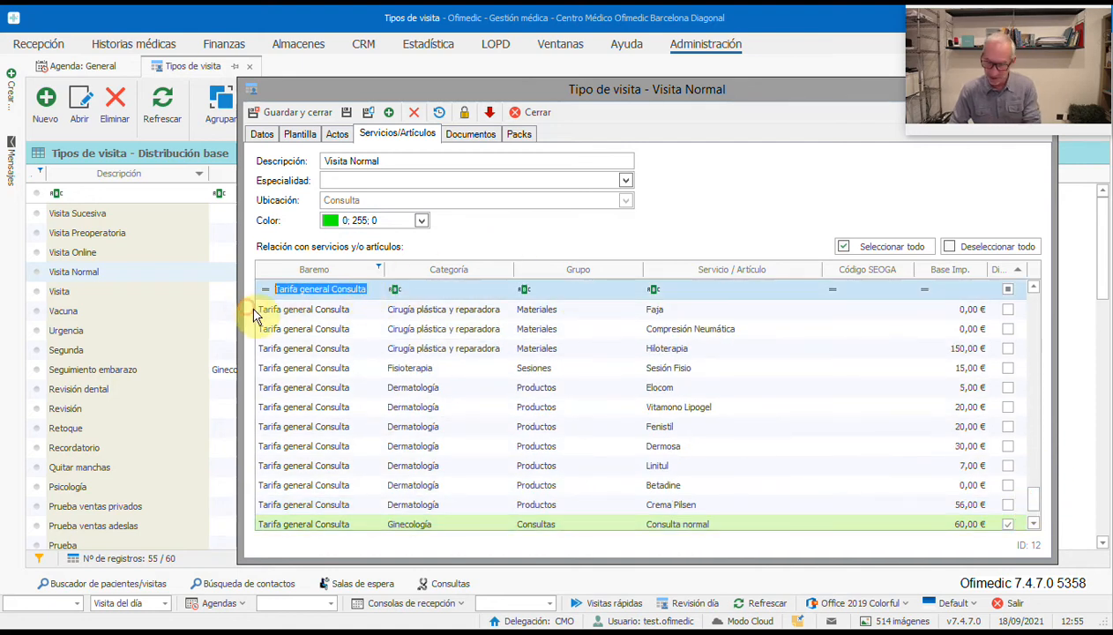
{"action": "key", "text": "BackSpace"}
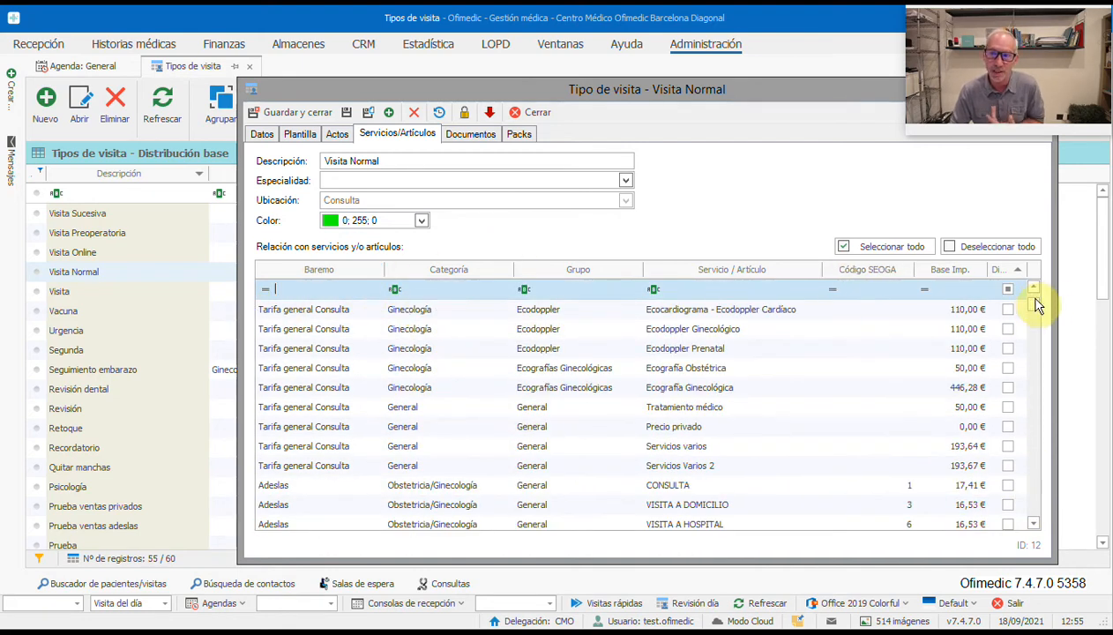
{"action": "left_click_drag", "start_coordinate": [1035, 303], "coordinate": [1033, 283]}
{"action": "left_click", "coordinate": [1002, 276]}
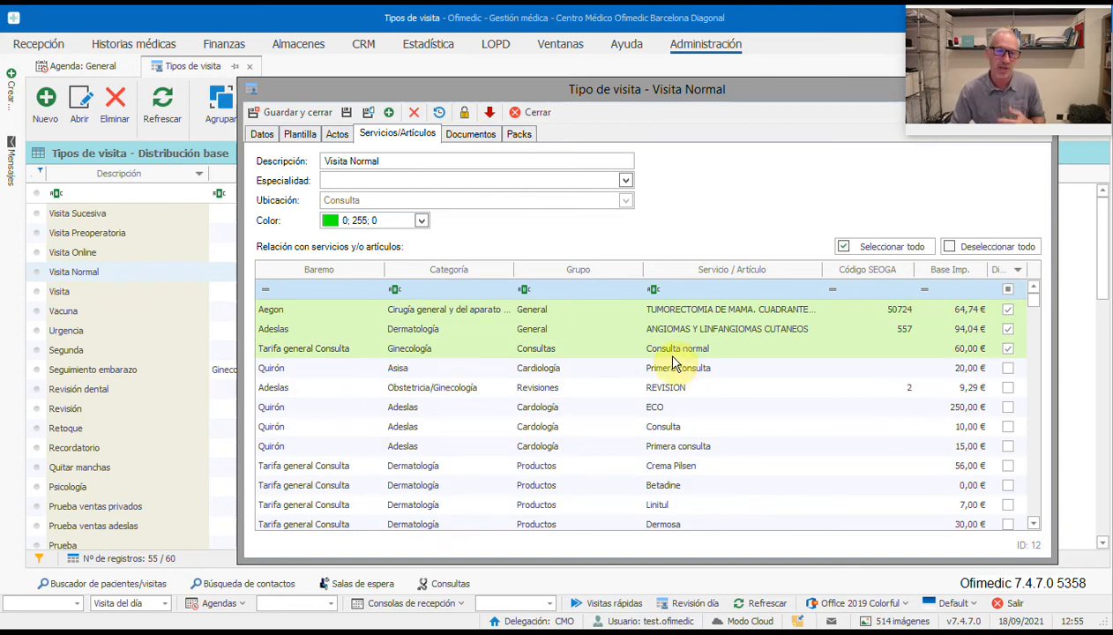
{"action": "left_click", "coordinate": [291, 115]}
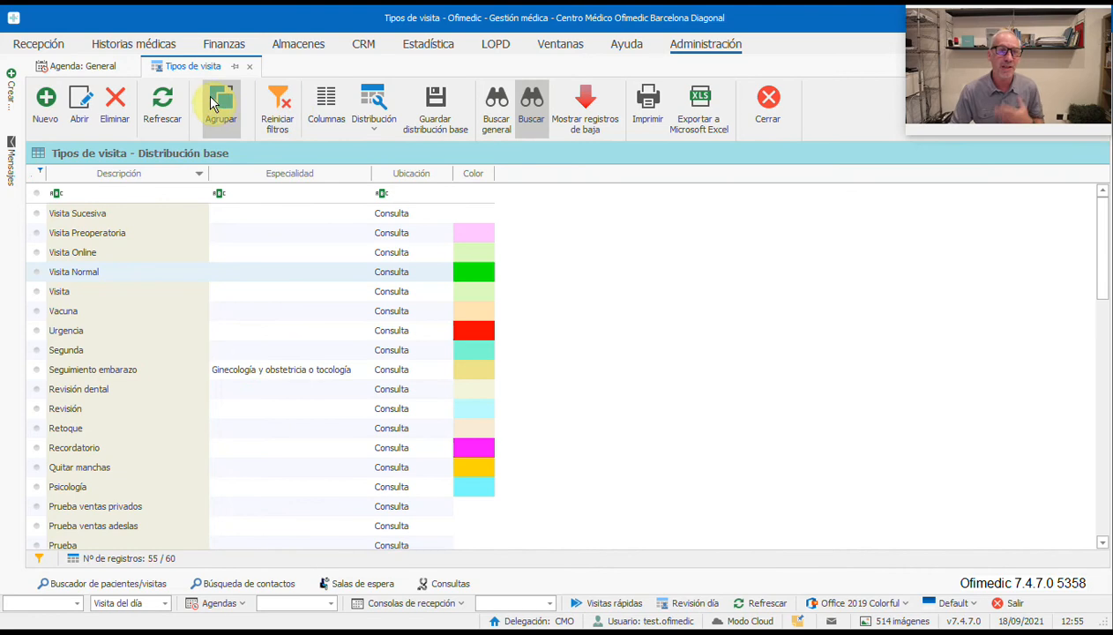
Step: Close the visit types list and open the Tipos de prueba catalogue under Historias médicas
{"action": "left_click", "coordinate": [766, 104]}
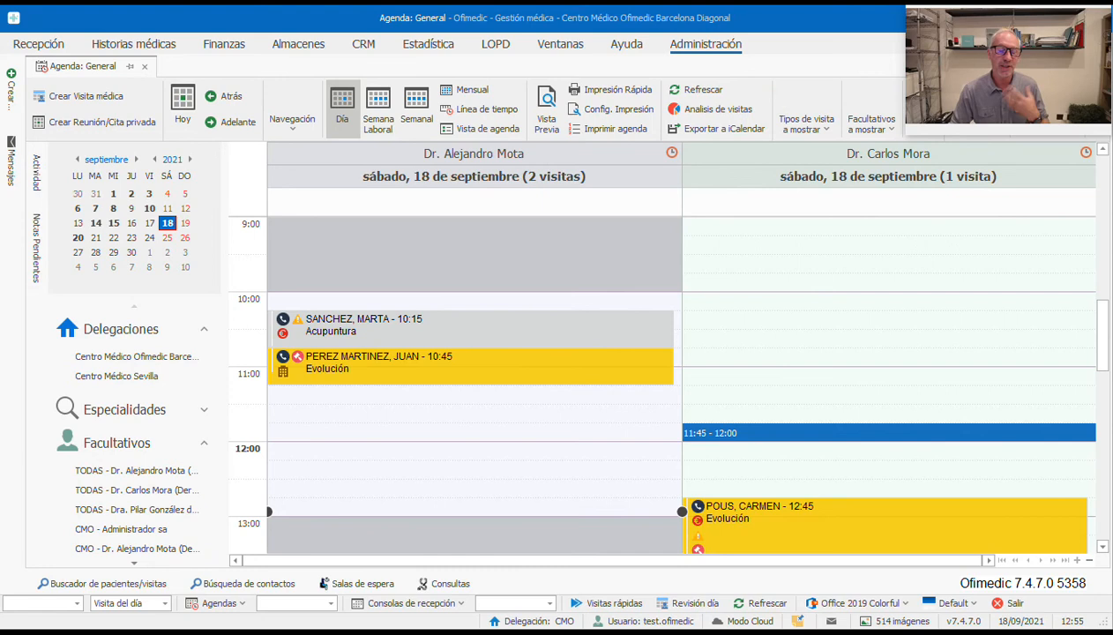
{"action": "left_click", "coordinate": [712, 44]}
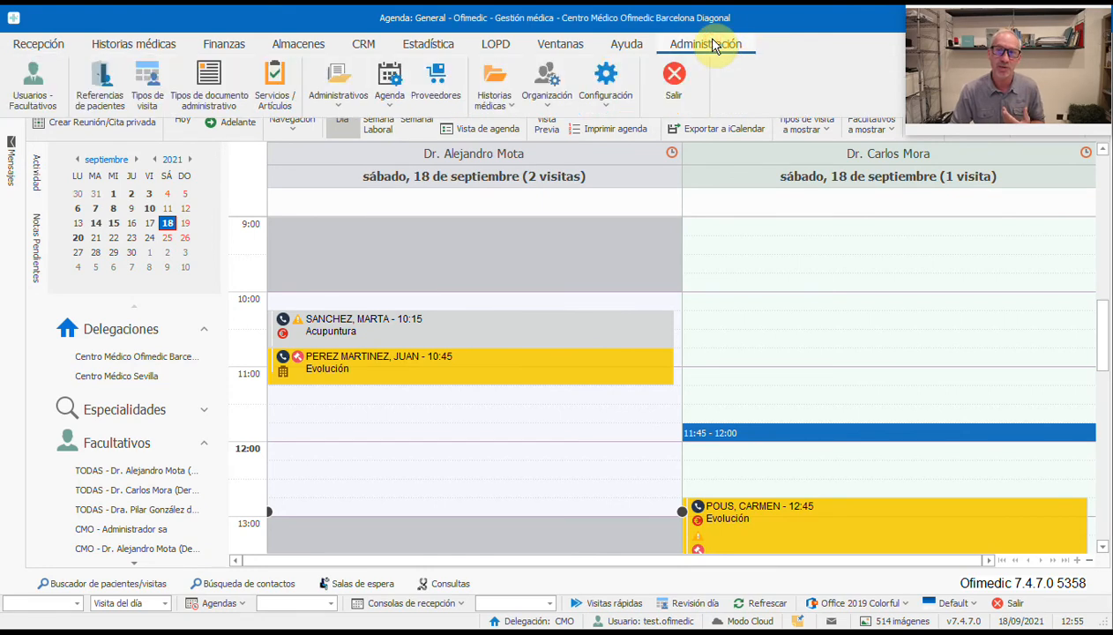
{"action": "left_click", "coordinate": [494, 88]}
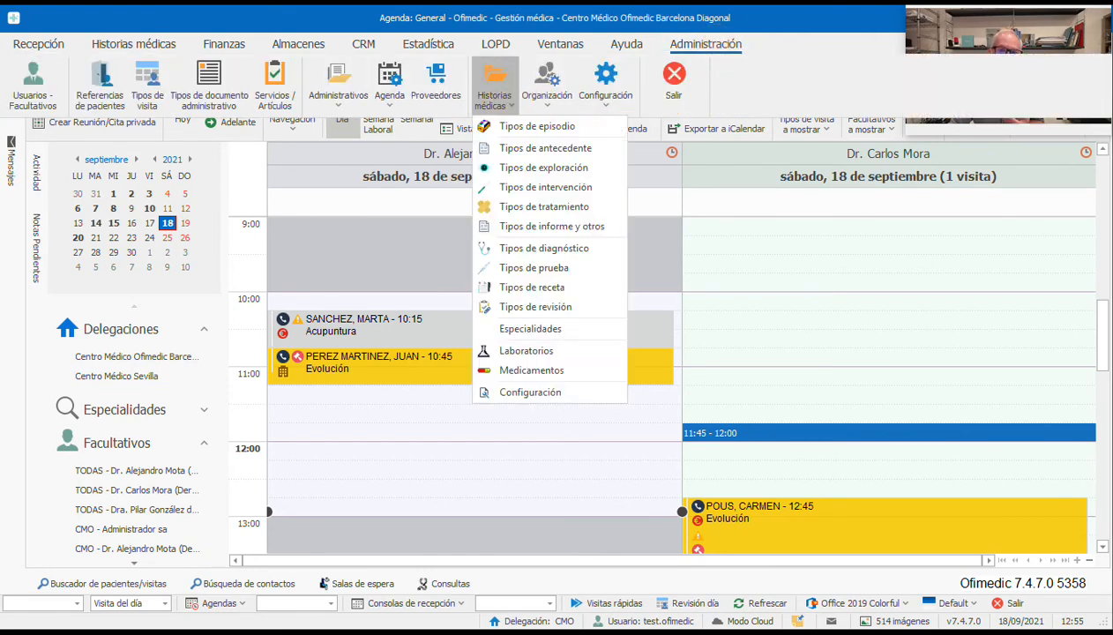
{"action": "left_click", "coordinate": [578, 276]}
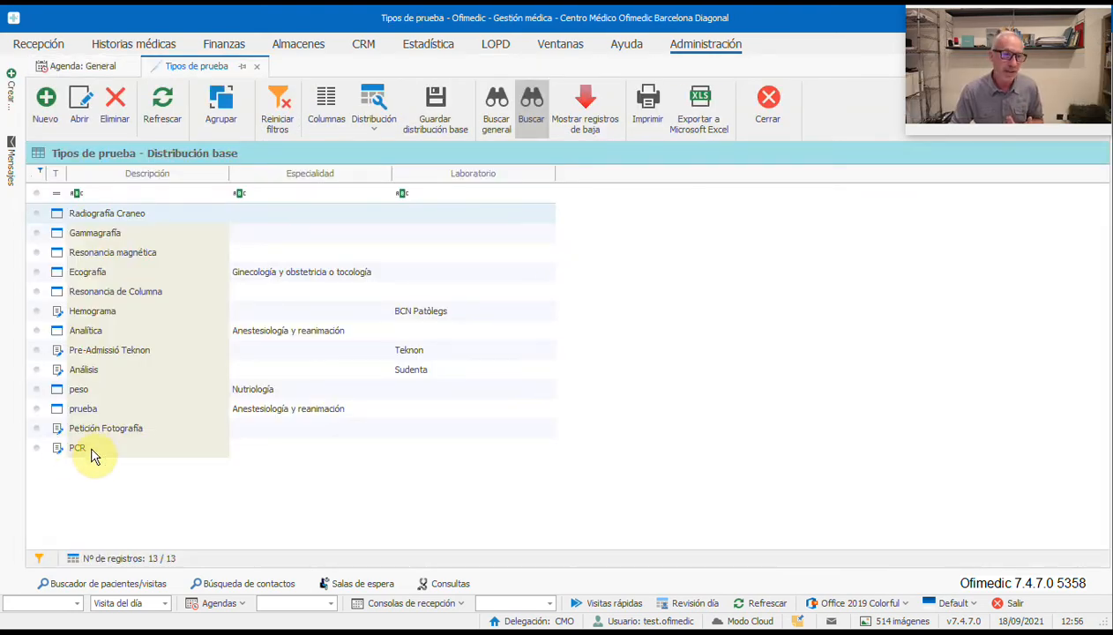
Step: Link the PCR test type to the Tarifa general PCR service (150,00 €) and save it
{"action": "left_click", "coordinate": [93, 453]}
{"action": "double_click", "coordinate": [104, 453]}
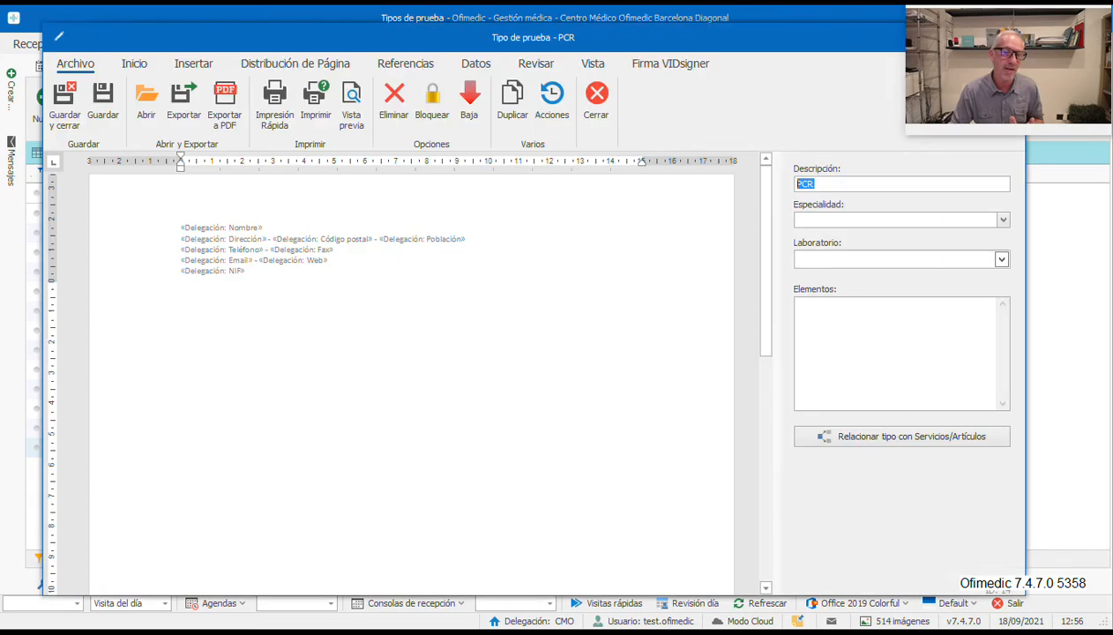
{"action": "left_click_drag", "start_coordinate": [329, 39], "coordinate": [322, 40]}
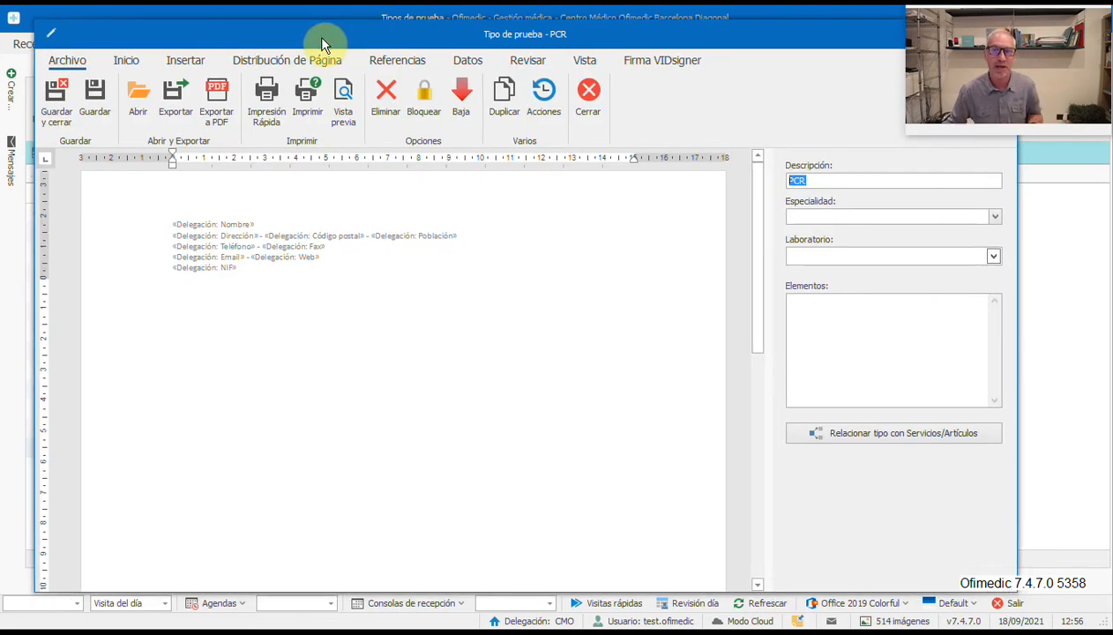
{"action": "left_click", "coordinate": [191, 319]}
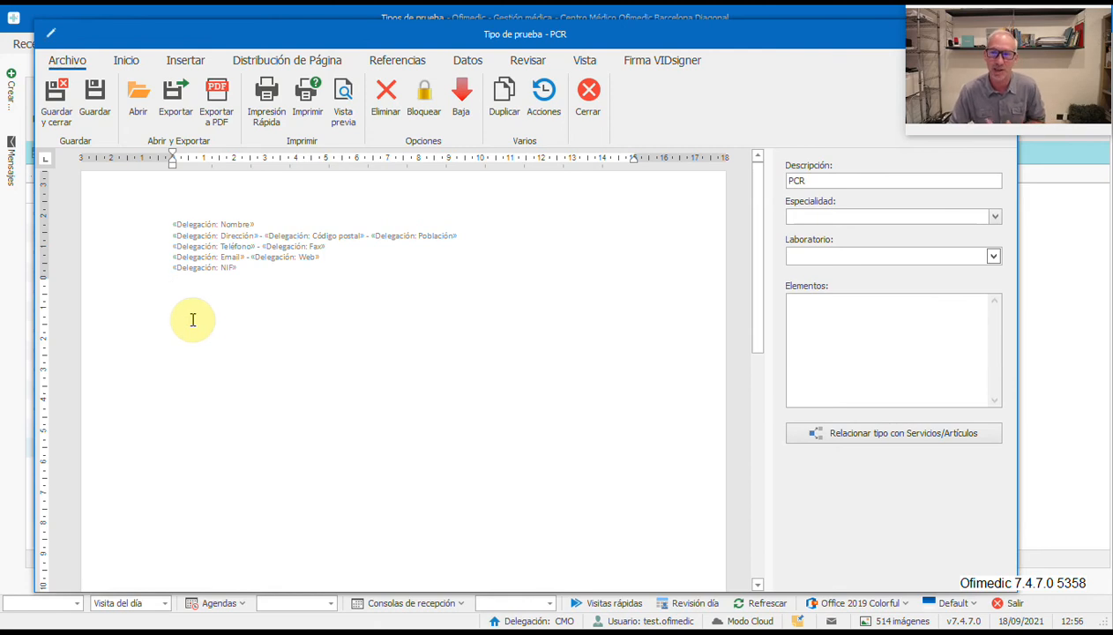
{"action": "left_click", "coordinate": [854, 438]}
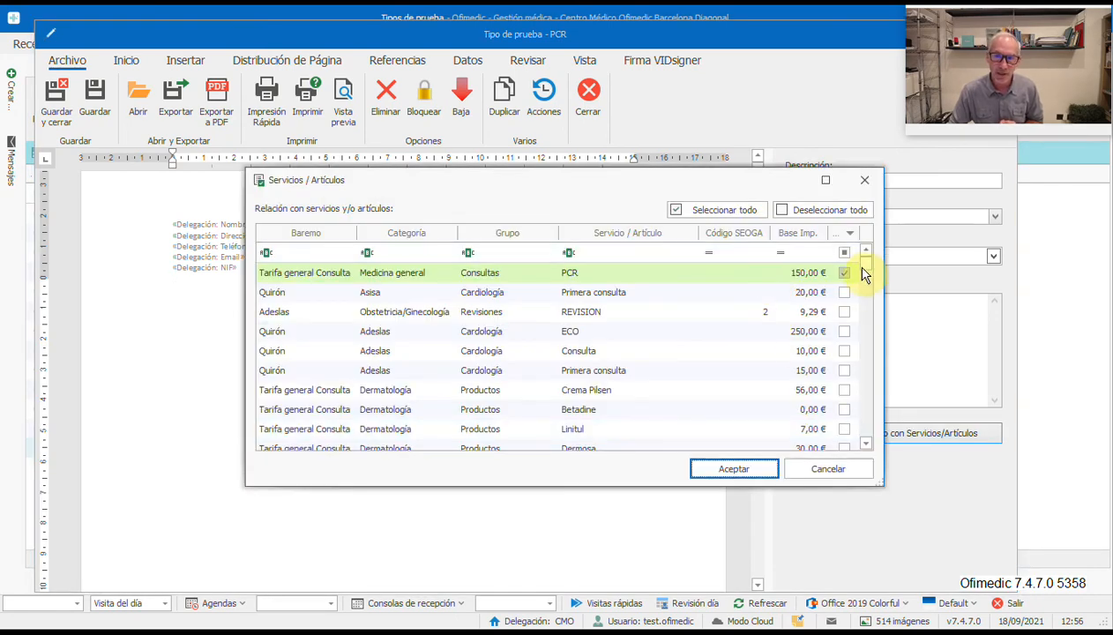
{"action": "mouse_move", "coordinate": [865, 265]}
{"action": "left_mouse_down"}
{"action": "mouse_move", "coordinate": [866, 428]}
{"action": "mouse_move", "coordinate": [857, 258]}
{"action": "left_mouse_up"}
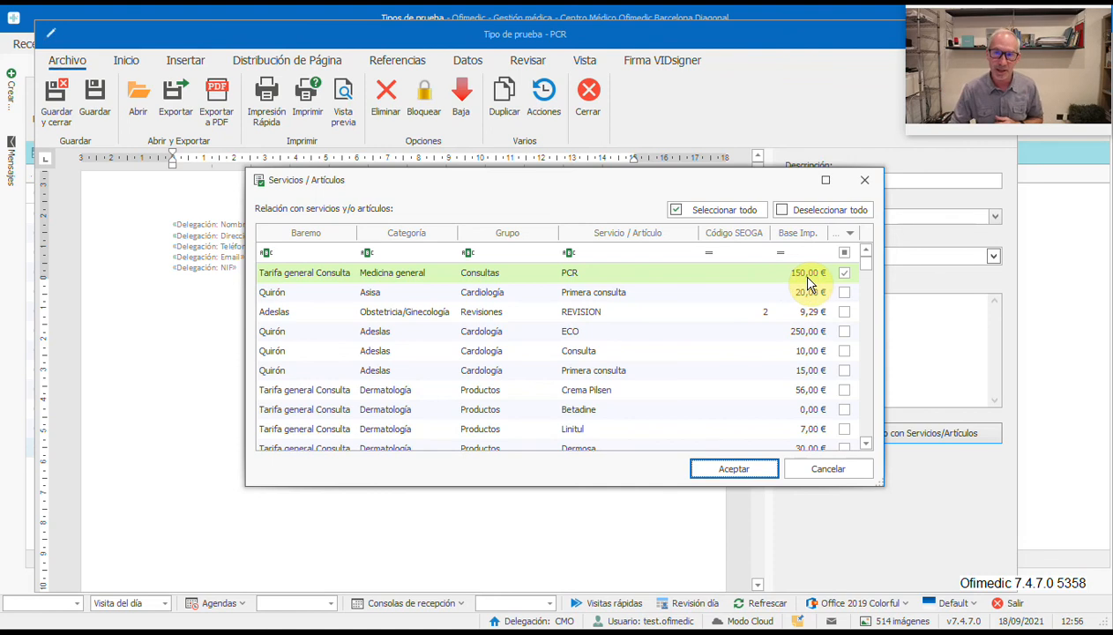
{"action": "left_click", "coordinate": [721, 463]}
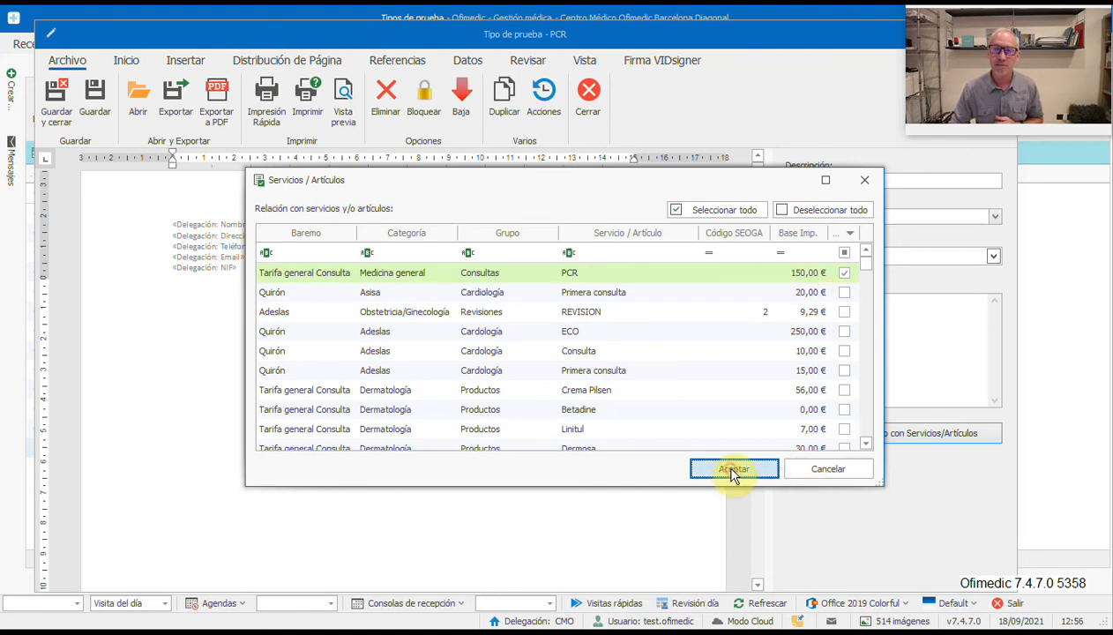
{"action": "left_click", "coordinate": [56, 97]}
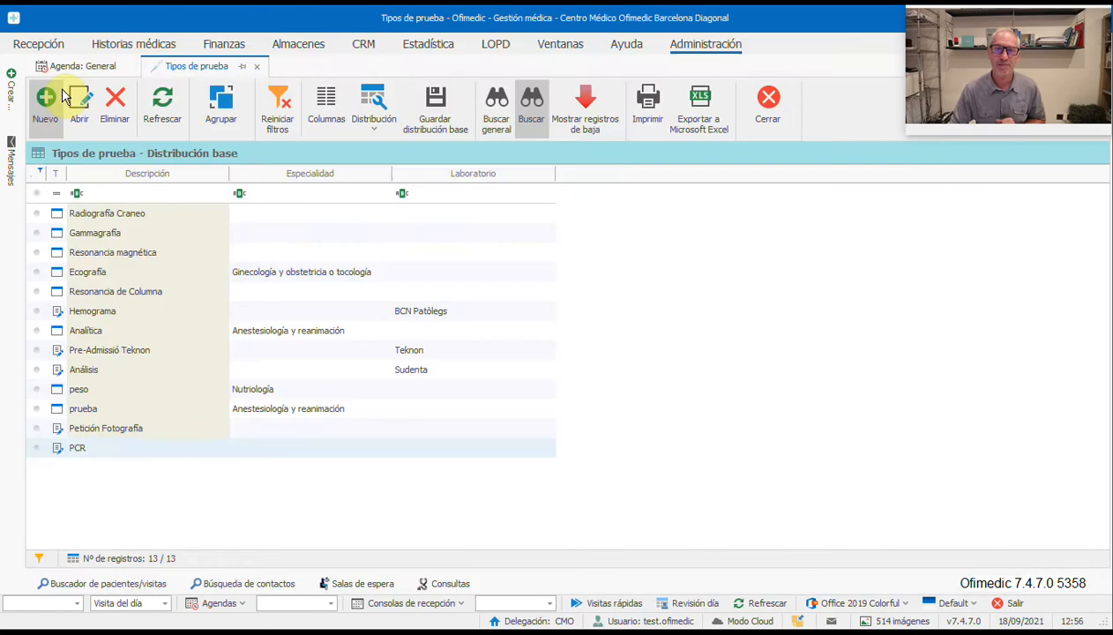
Step: Create an 11:30 visit in the first doctor's column for the searched patient, declining her insurer
{"action": "left_click", "coordinate": [768, 101]}
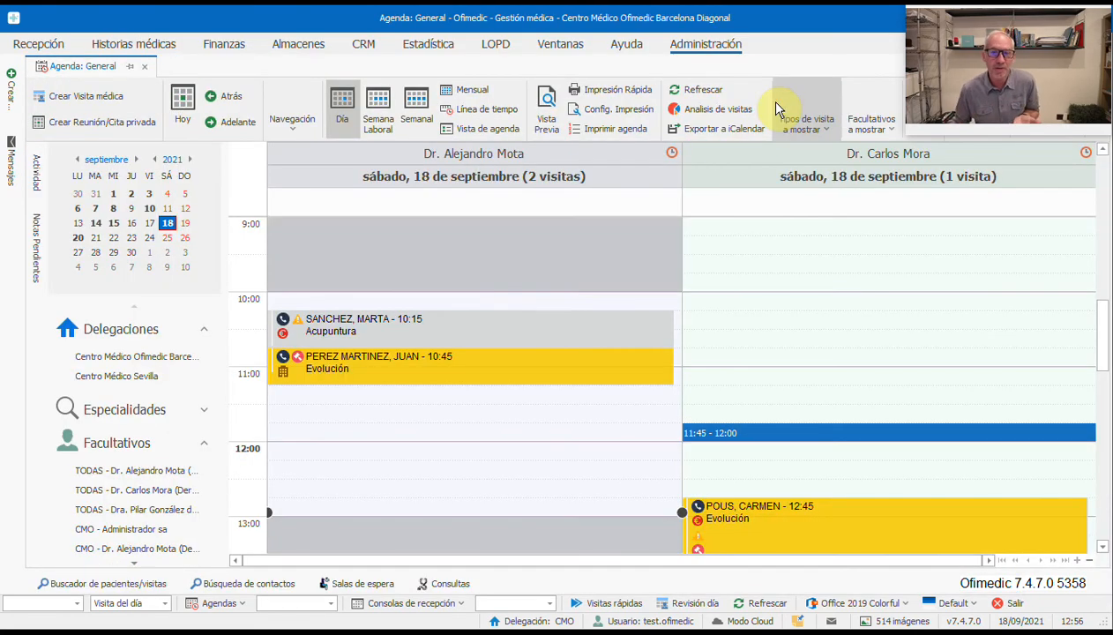
{"action": "double_click", "coordinate": [325, 417]}
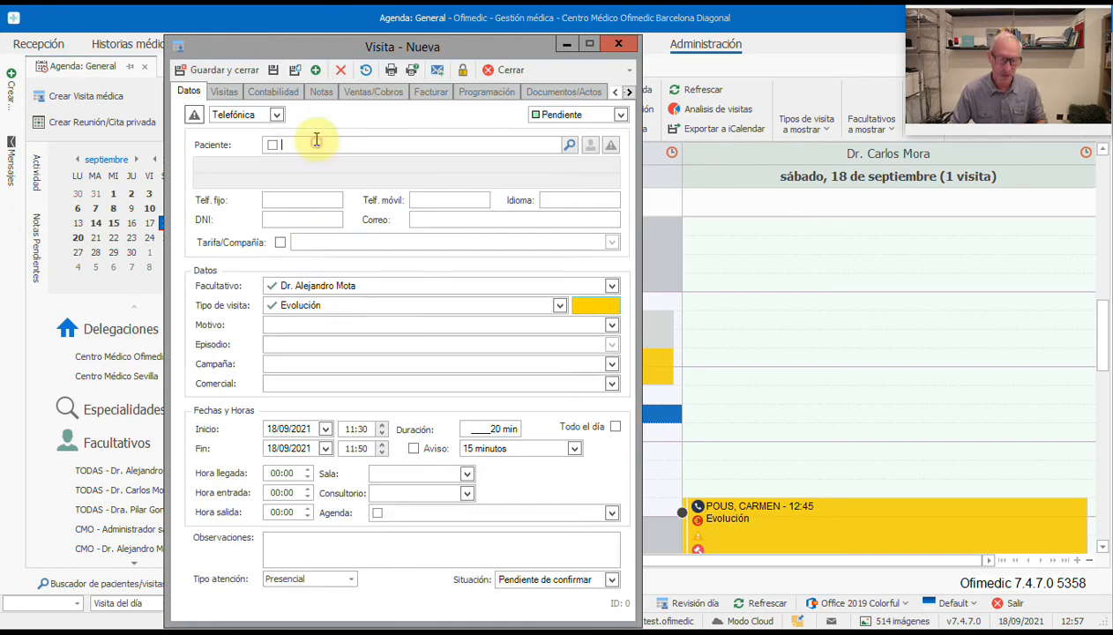
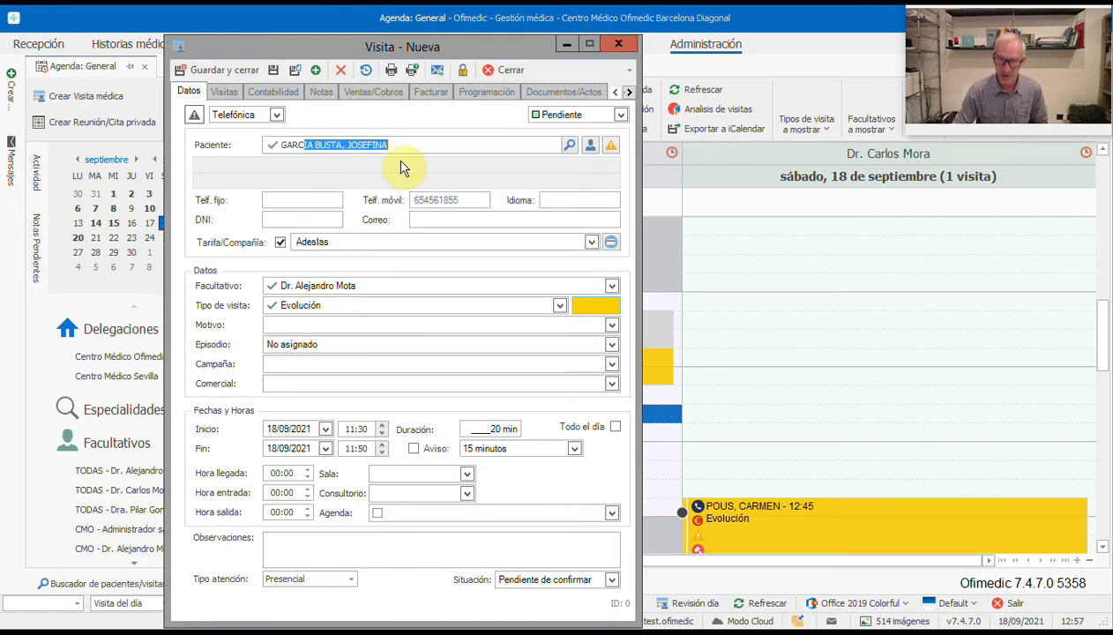
{"action": "key", "text": "Return"}
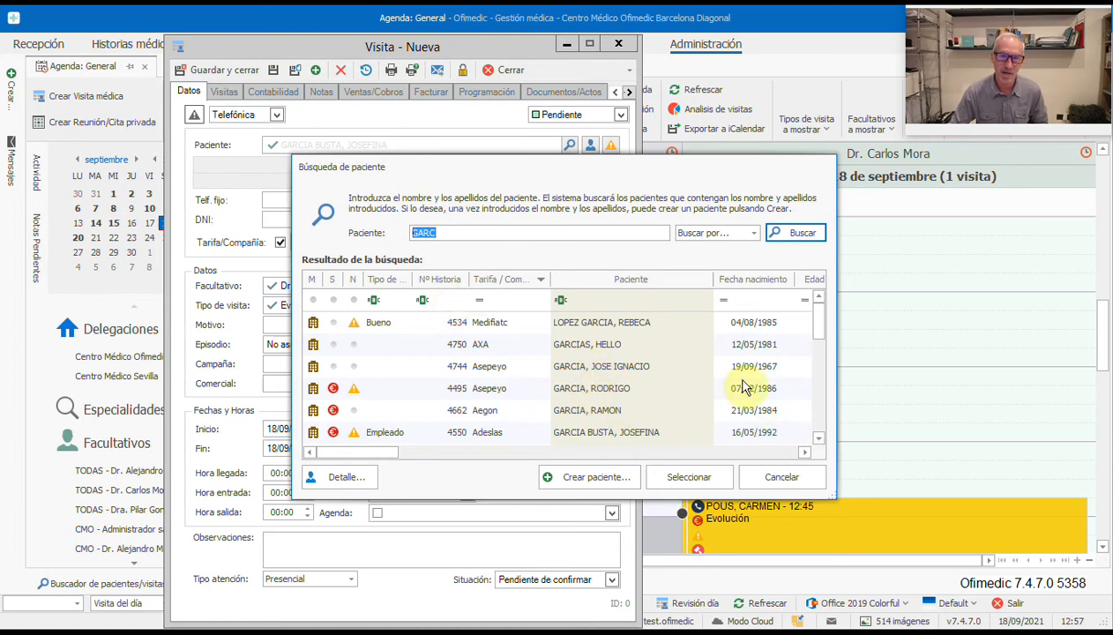
{"action": "left_click", "coordinate": [818, 425]}
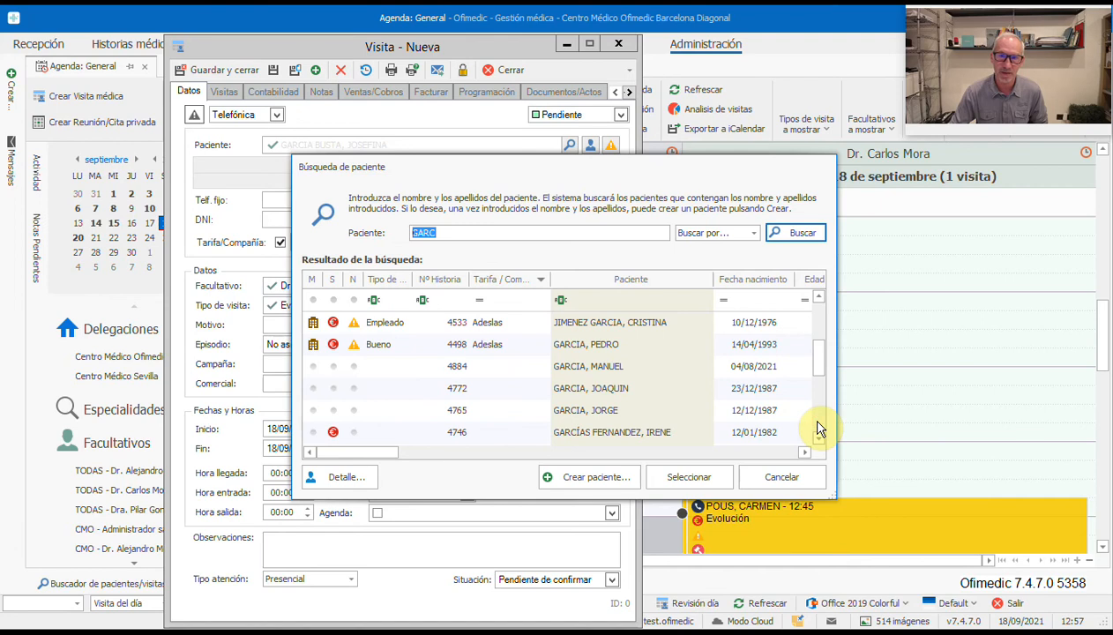
{"action": "left_click", "coordinate": [818, 428]}
{"action": "left_click", "coordinate": [818, 429]}
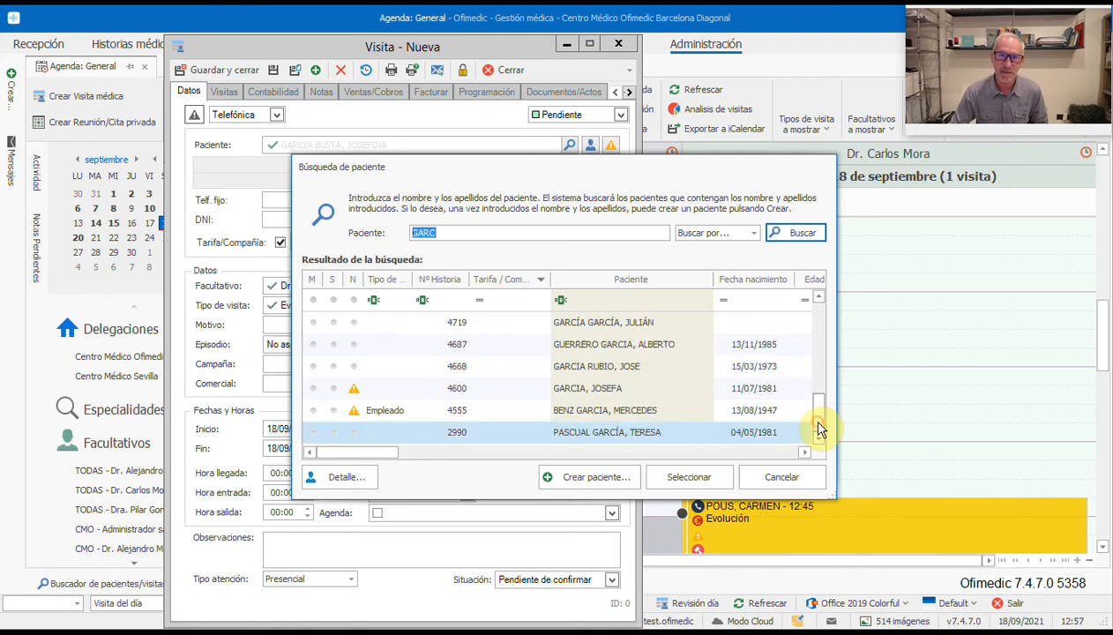
{"action": "left_click", "coordinate": [644, 439]}
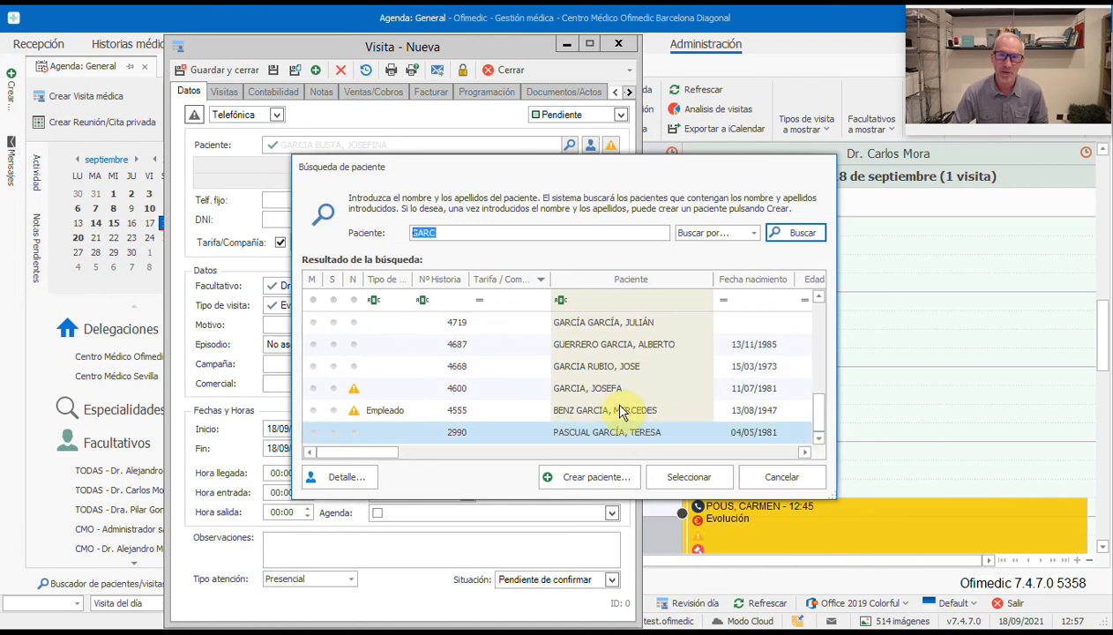
{"action": "left_click", "coordinate": [689, 476]}
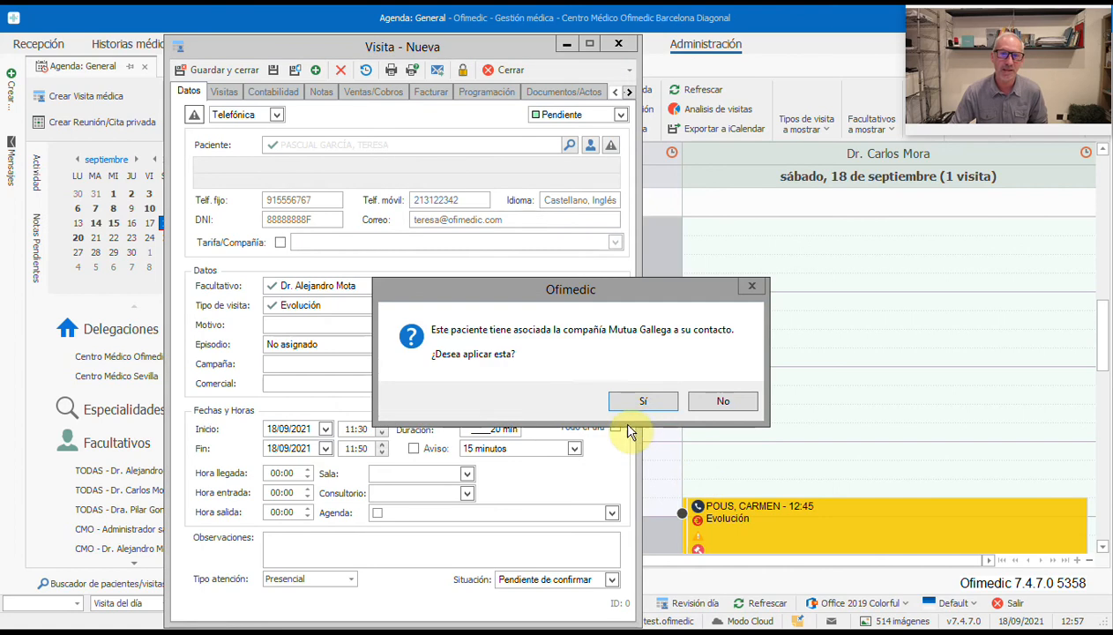
{"action": "left_click", "coordinate": [712, 402]}
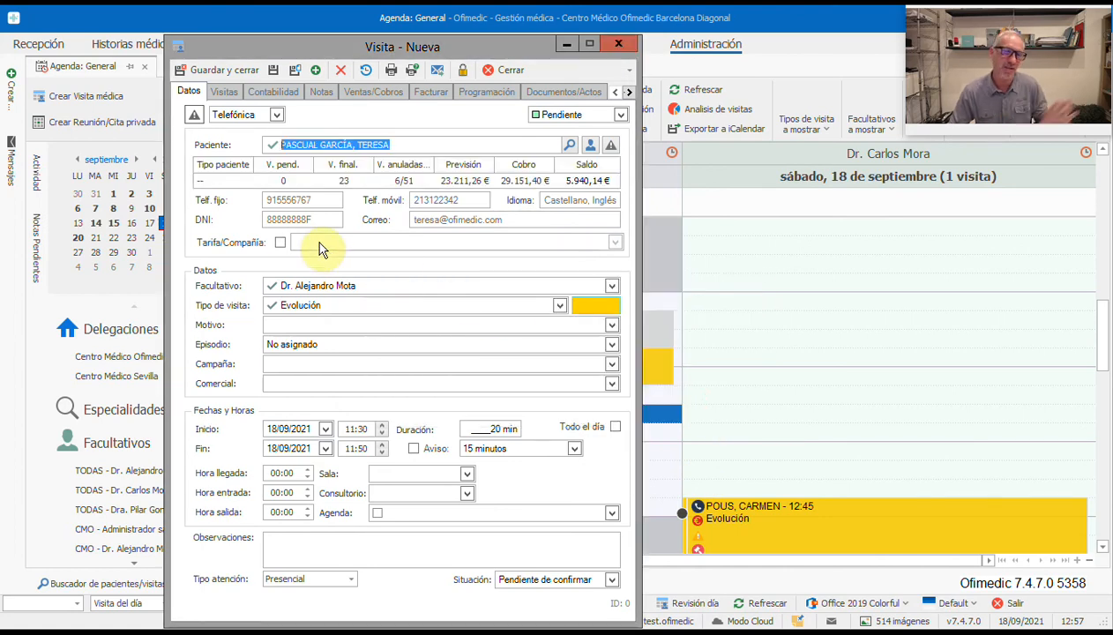
Step: Set the visit type to Visita Normal and save, skipping service import and reminder
{"action": "left_click", "coordinate": [345, 305]}
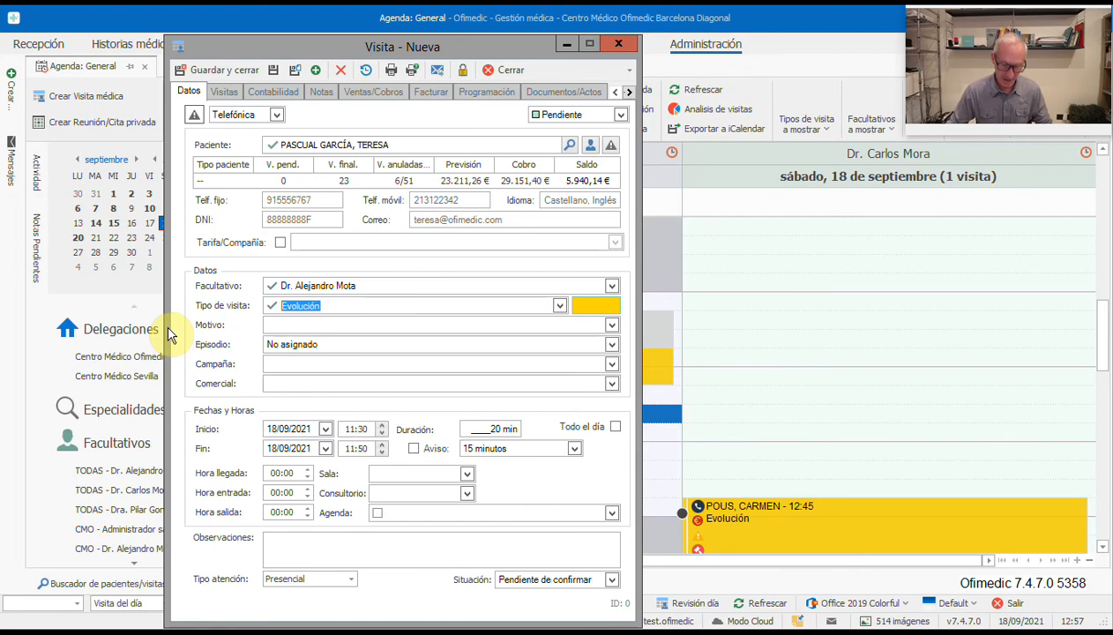
{"action": "type", "text": "Visita Normal"}
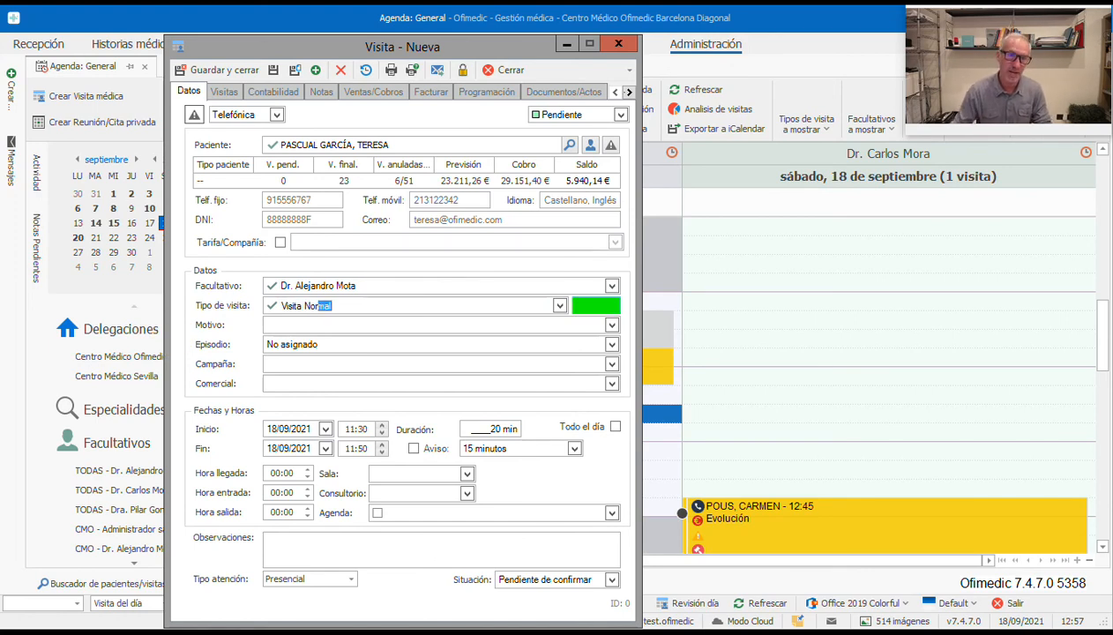
{"action": "left_click", "coordinate": [233, 64]}
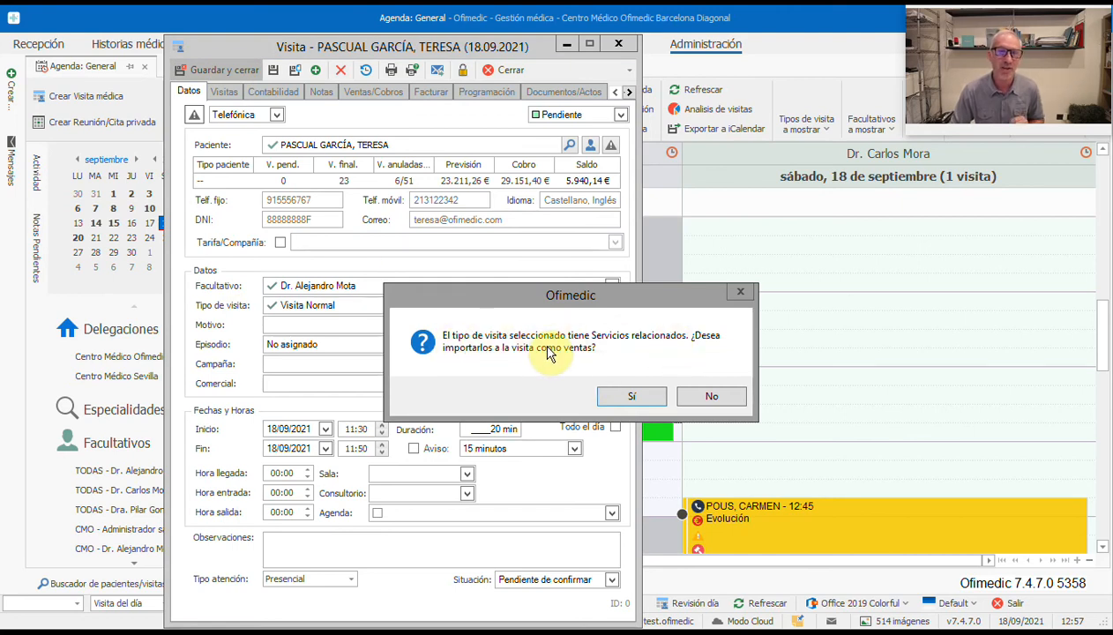
{"action": "left_click", "coordinate": [712, 395]}
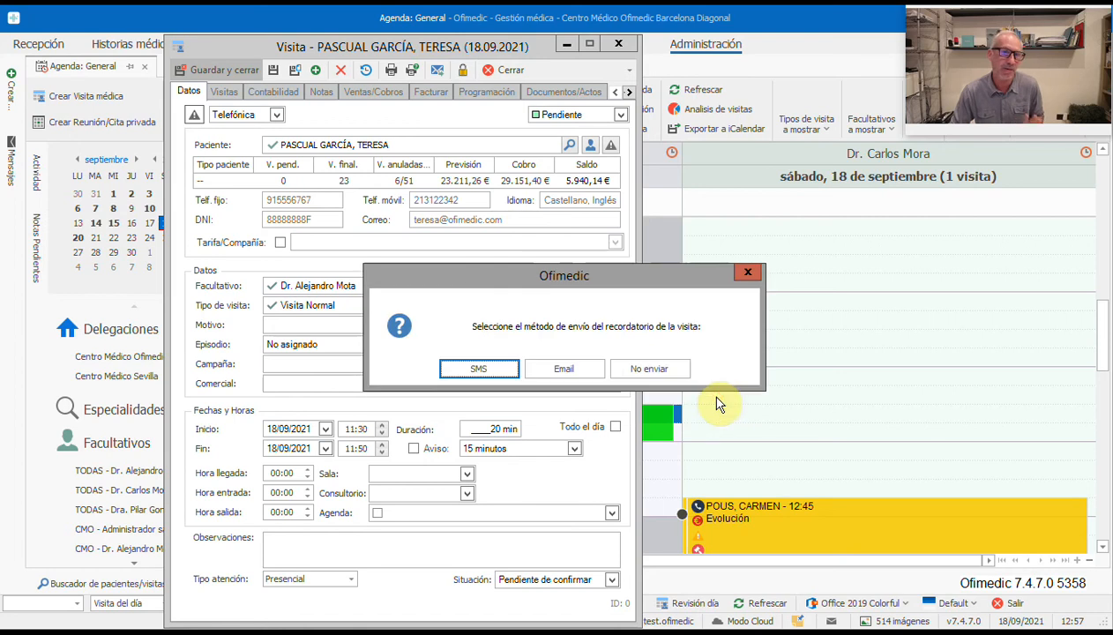
{"action": "left_click", "coordinate": [633, 370]}
{"action": "left_click", "coordinate": [408, 418]}
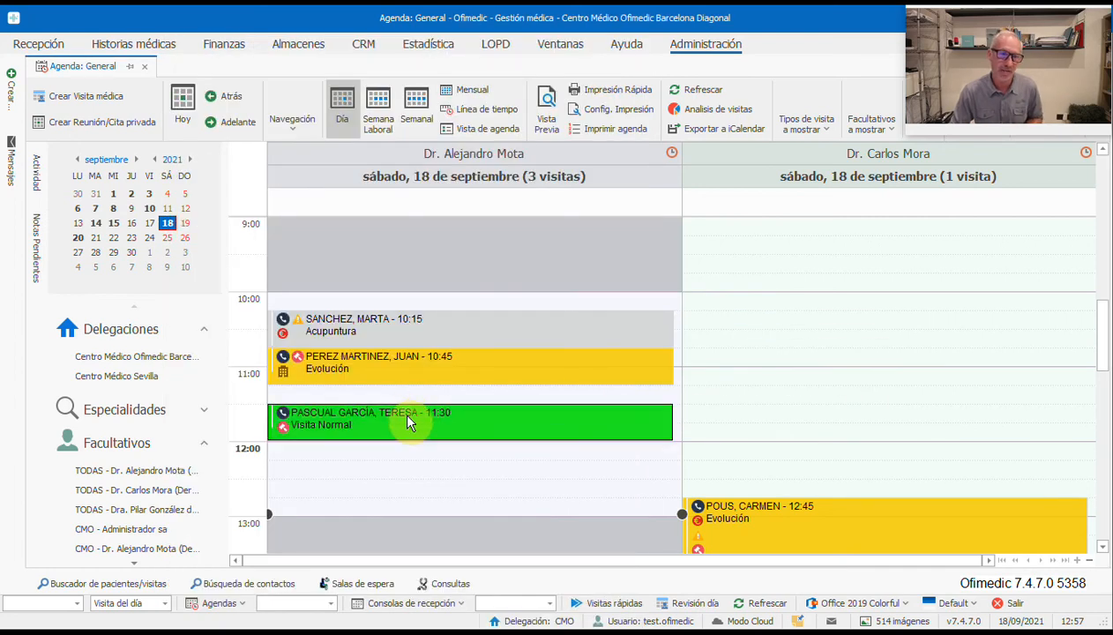
Step: Move the 11:30 appointment to Sala de espera principal, skip printing, and import its services as sales
{"action": "double_click", "coordinate": [407, 418]}
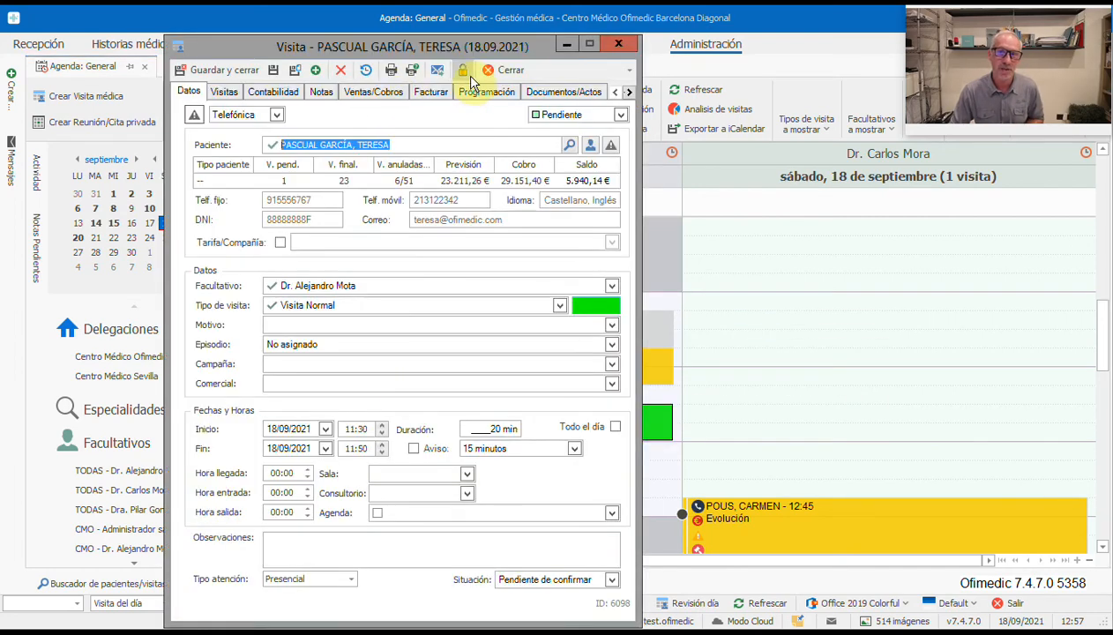
{"action": "left_click", "coordinate": [507, 74]}
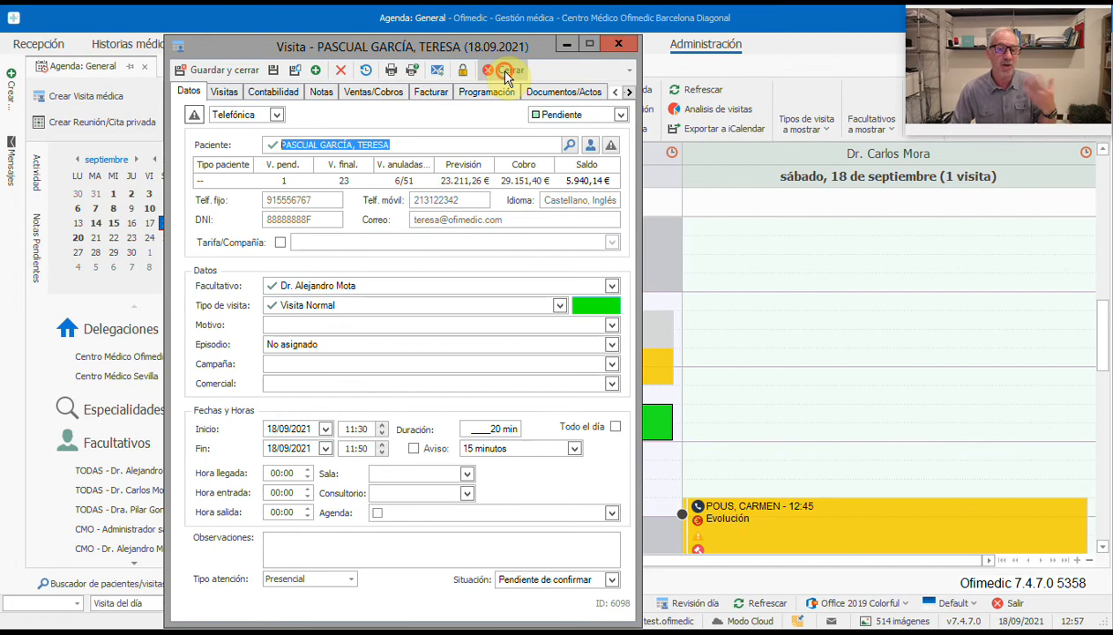
{"action": "right_click", "coordinate": [527, 436]}
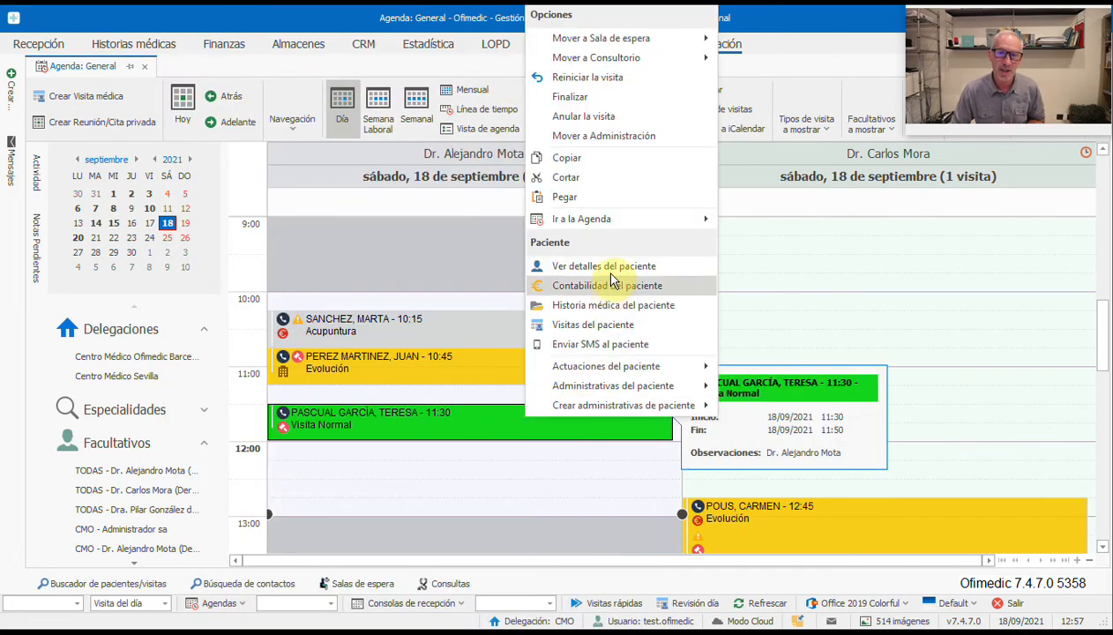
{"action": "mouse_move", "coordinate": [606, 41]}
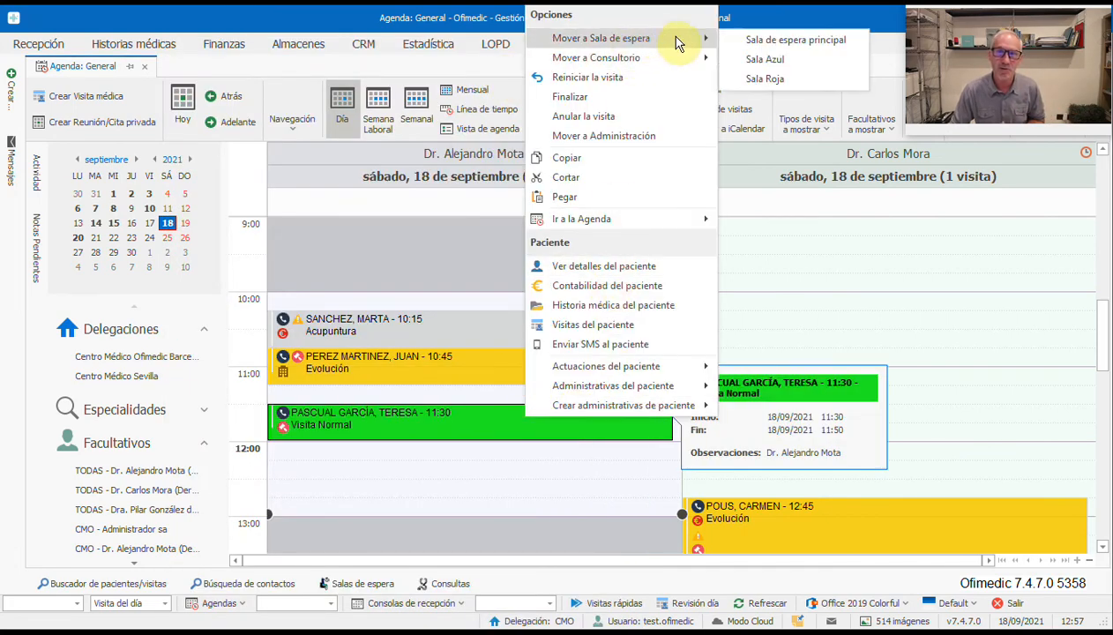
{"action": "left_click", "coordinate": [778, 42]}
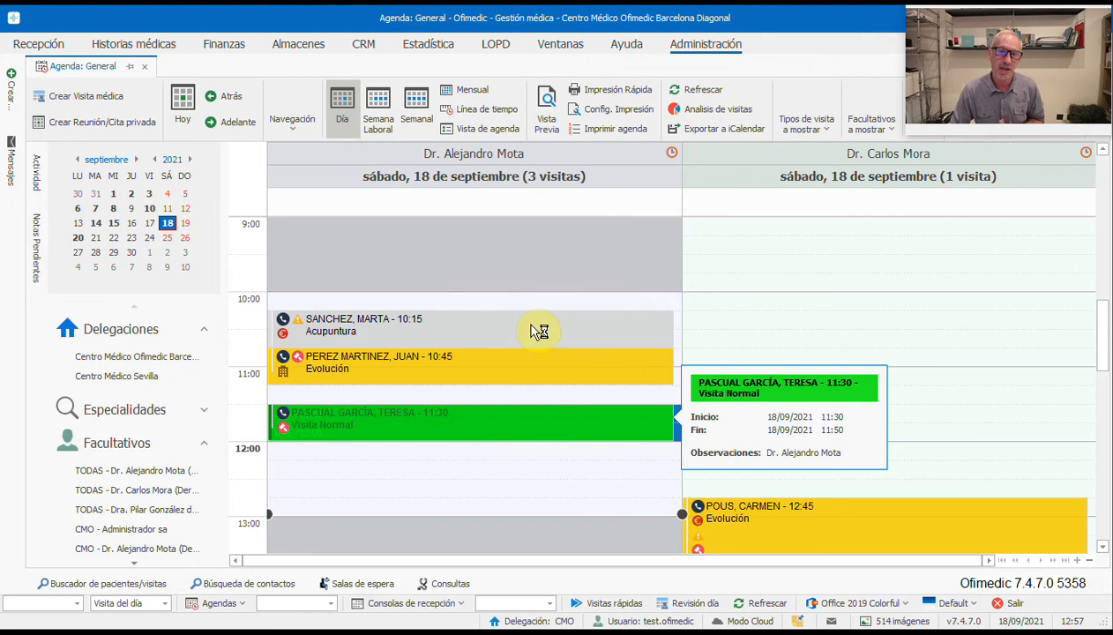
{"action": "left_click", "coordinate": [639, 363]}
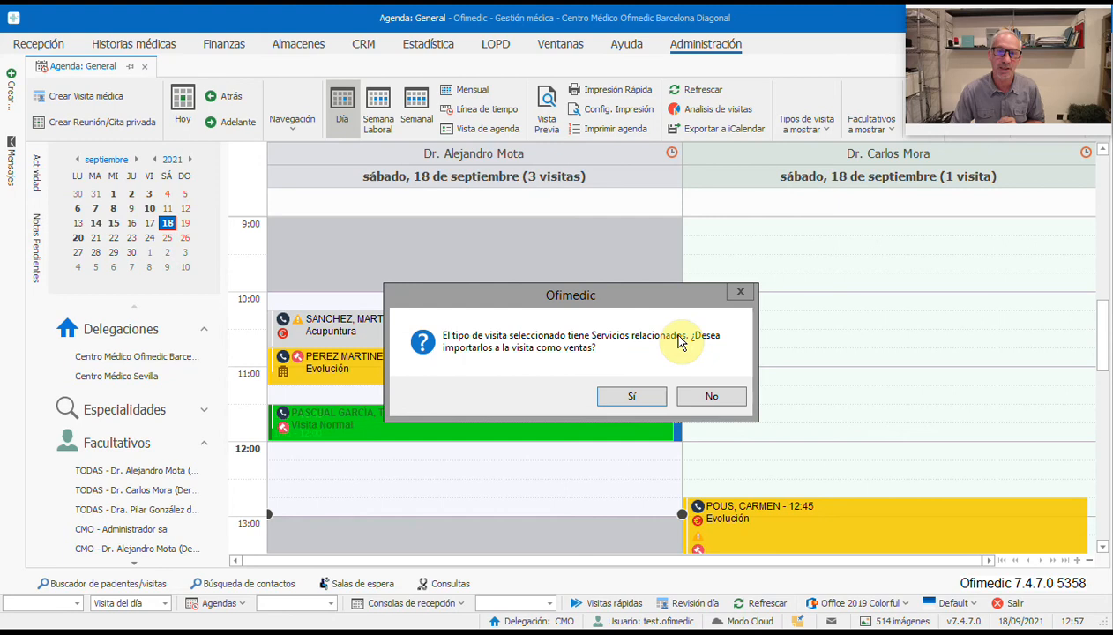
{"action": "left_click", "coordinate": [638, 395]}
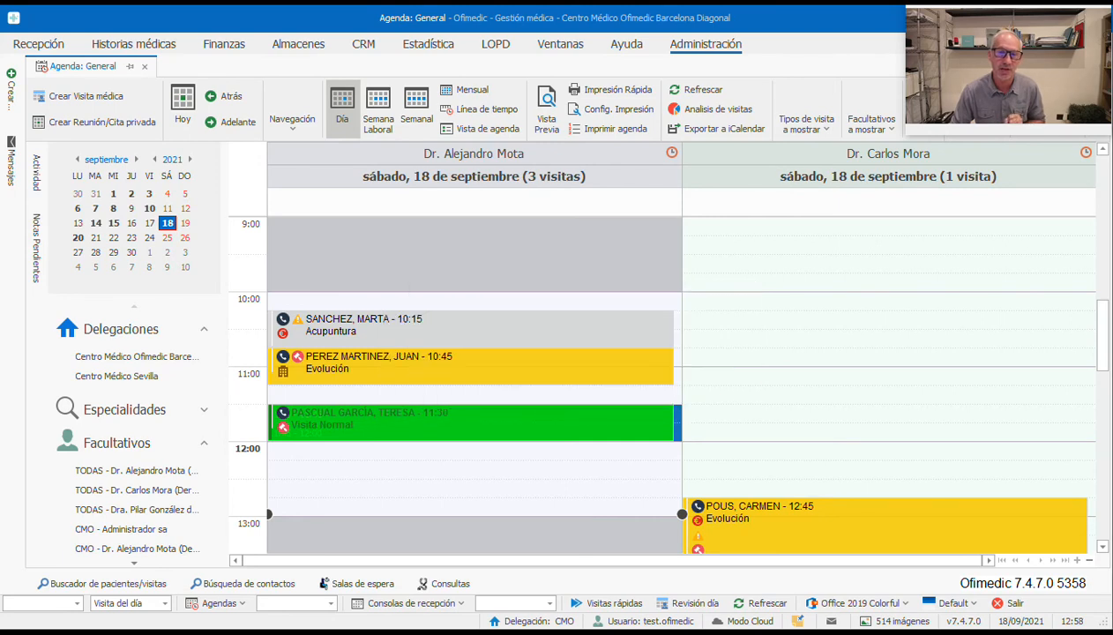
Step: Check the visit's Consulta normal 60,00 € sale under Ventas/Cobros and save the visit
{"action": "double_click", "coordinate": [438, 421]}
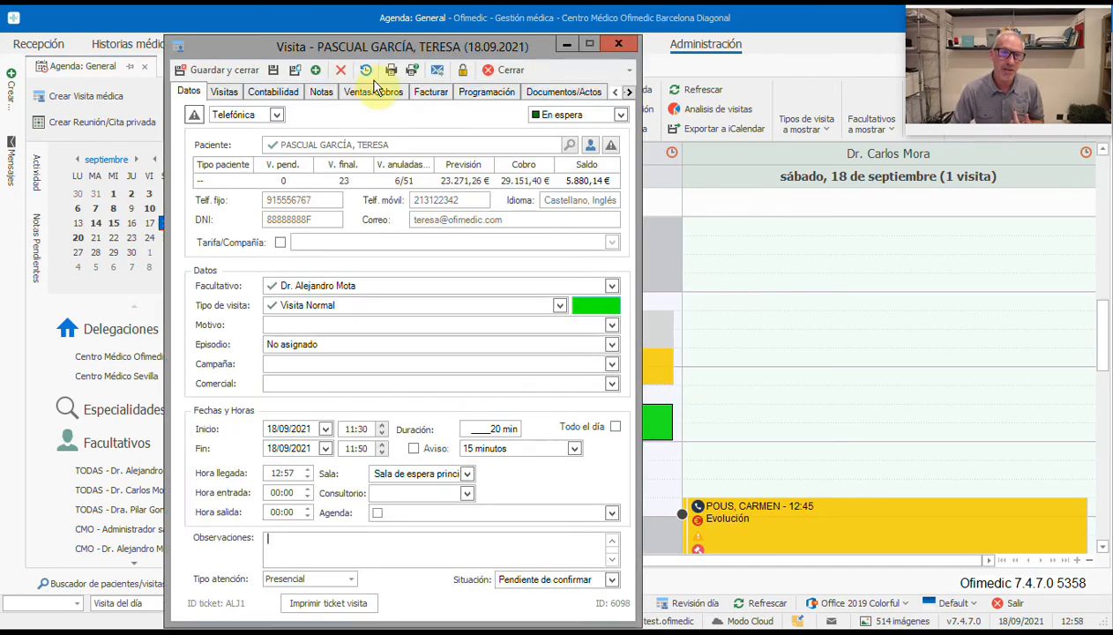
{"action": "left_click", "coordinate": [374, 91]}
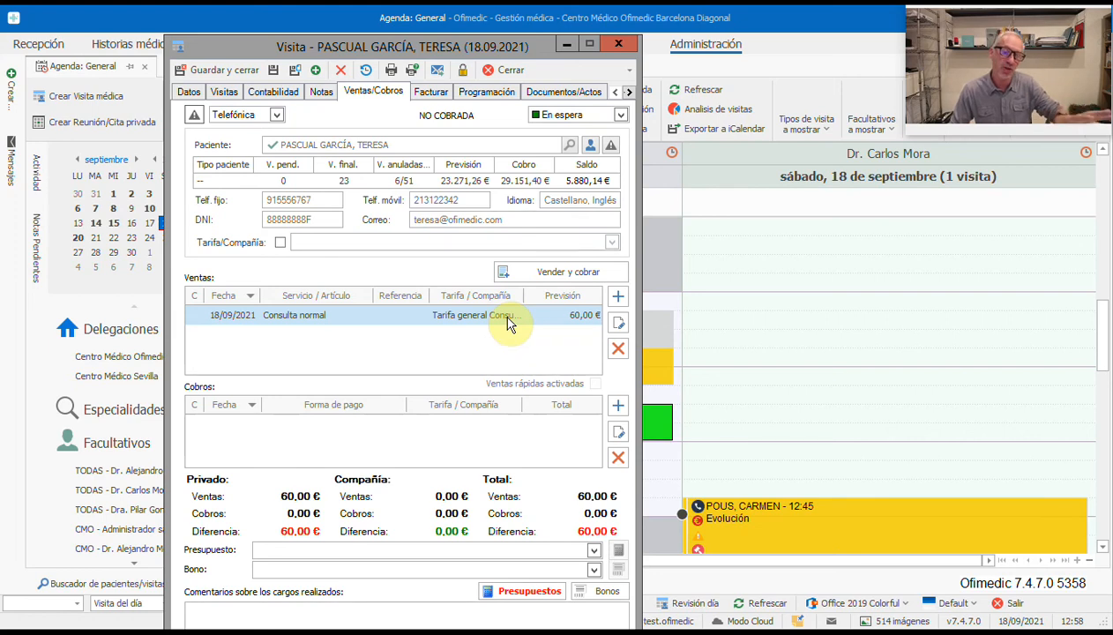
{"action": "left_click", "coordinate": [227, 70]}
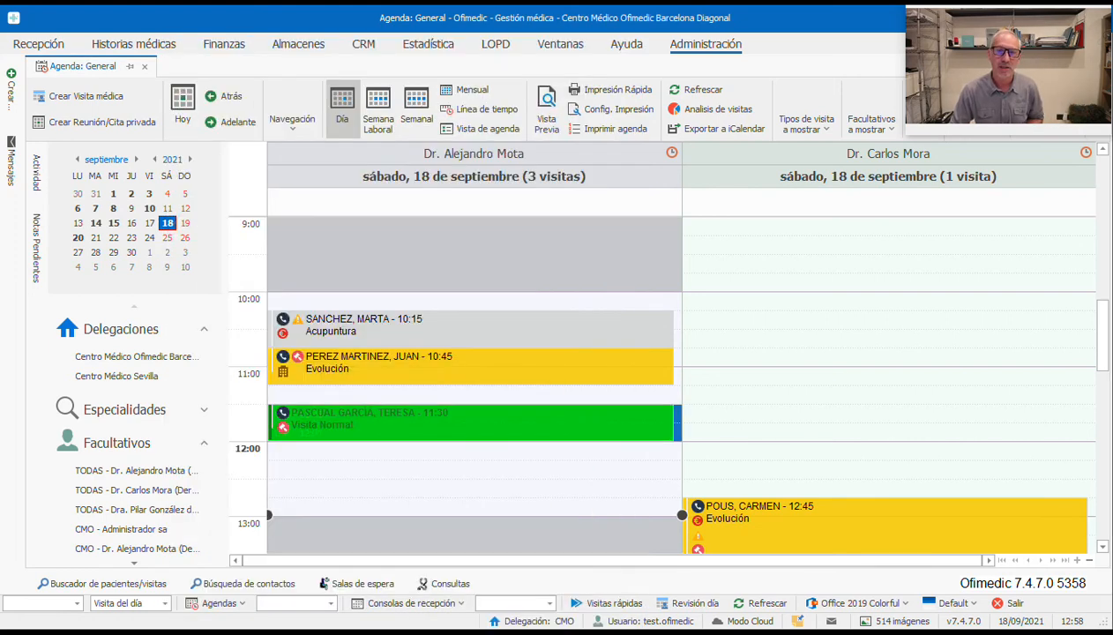
Step: Open the patient's medical history from the 11:30 visit and show her clinical actions list
{"action": "right_click", "coordinate": [362, 432]}
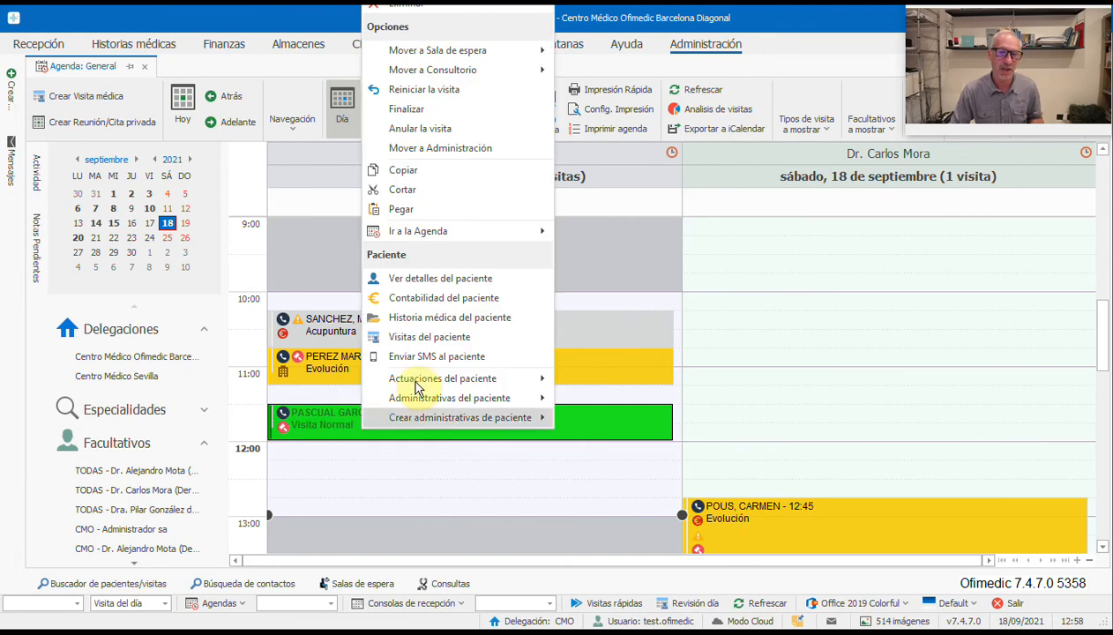
{"action": "left_click", "coordinate": [427, 317]}
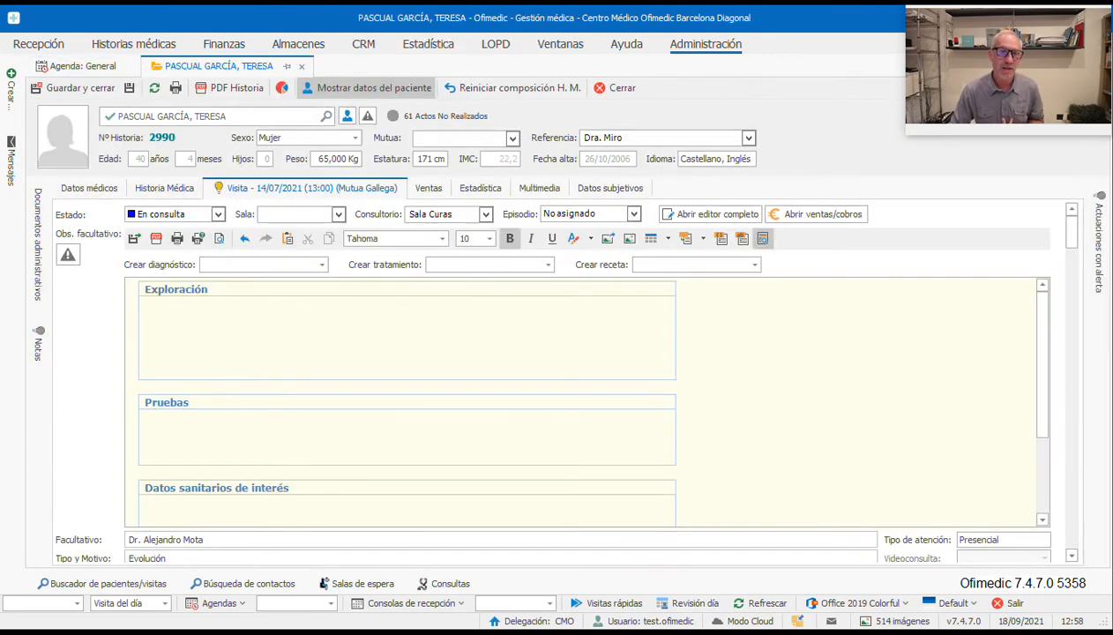
{"action": "left_click", "coordinate": [221, 316]}
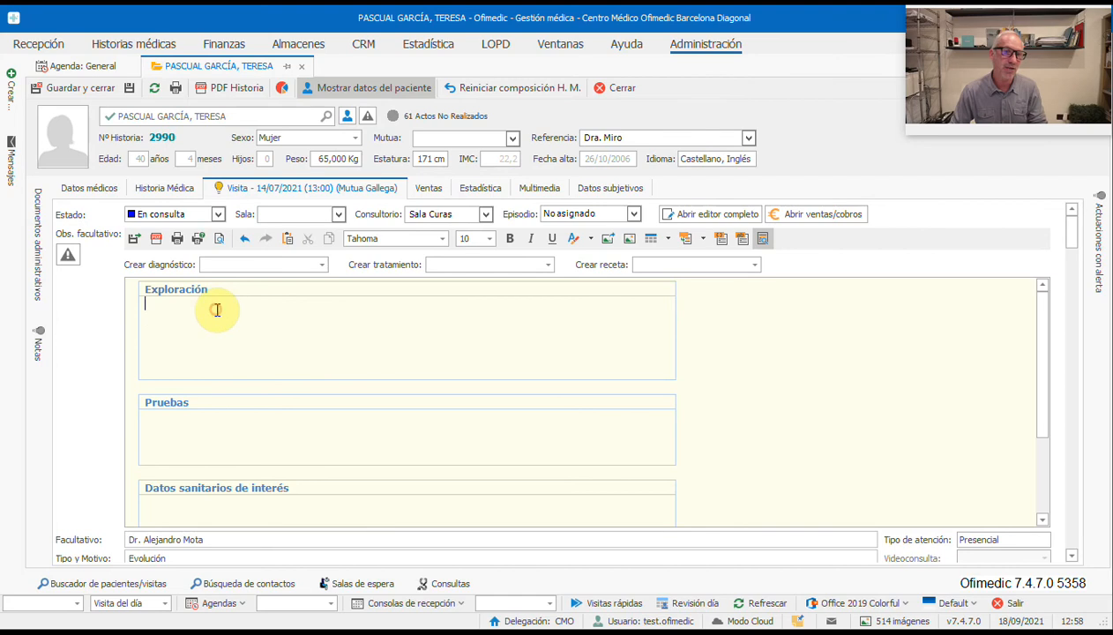
{"action": "left_click", "coordinate": [164, 187]}
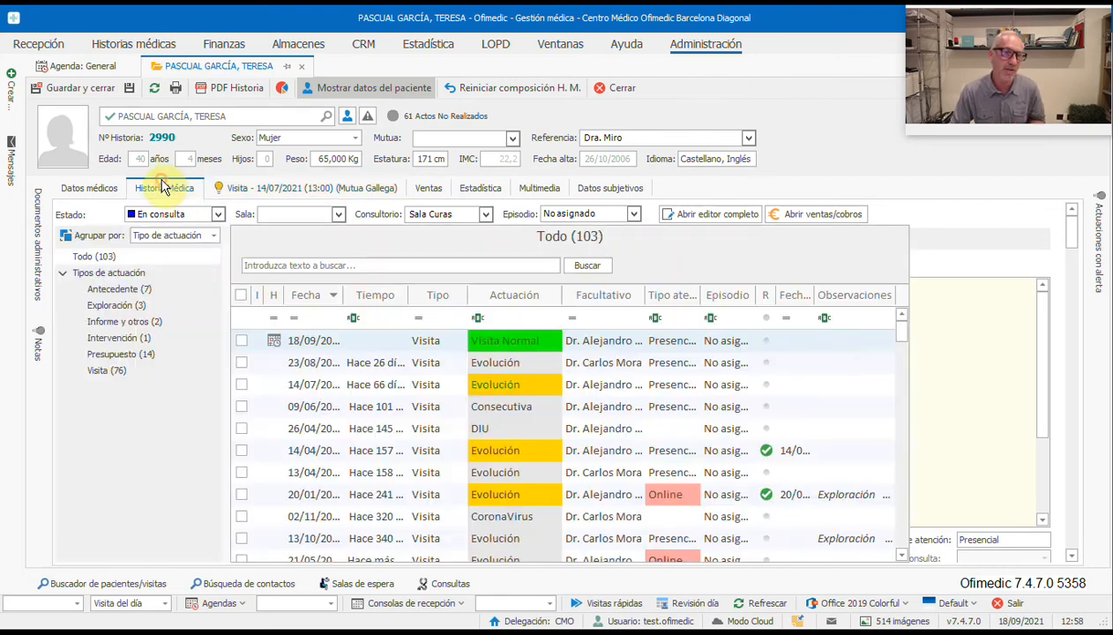
Step: Create a new Prueba action with PCR as the test type
{"action": "left_click", "coordinate": [150, 210]}
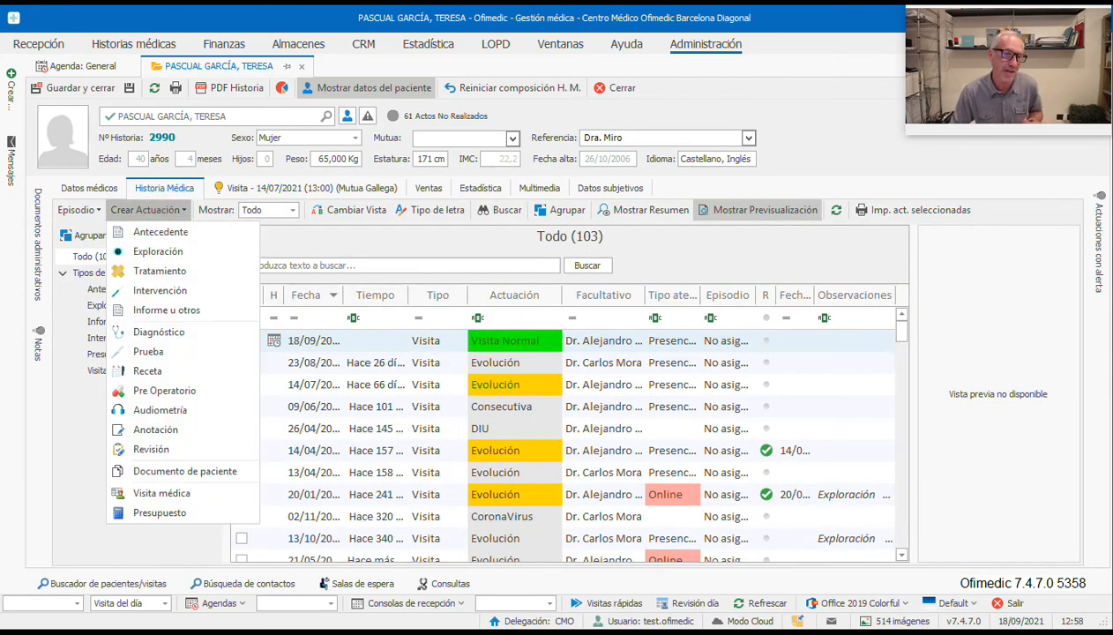
{"action": "left_click", "coordinate": [162, 352]}
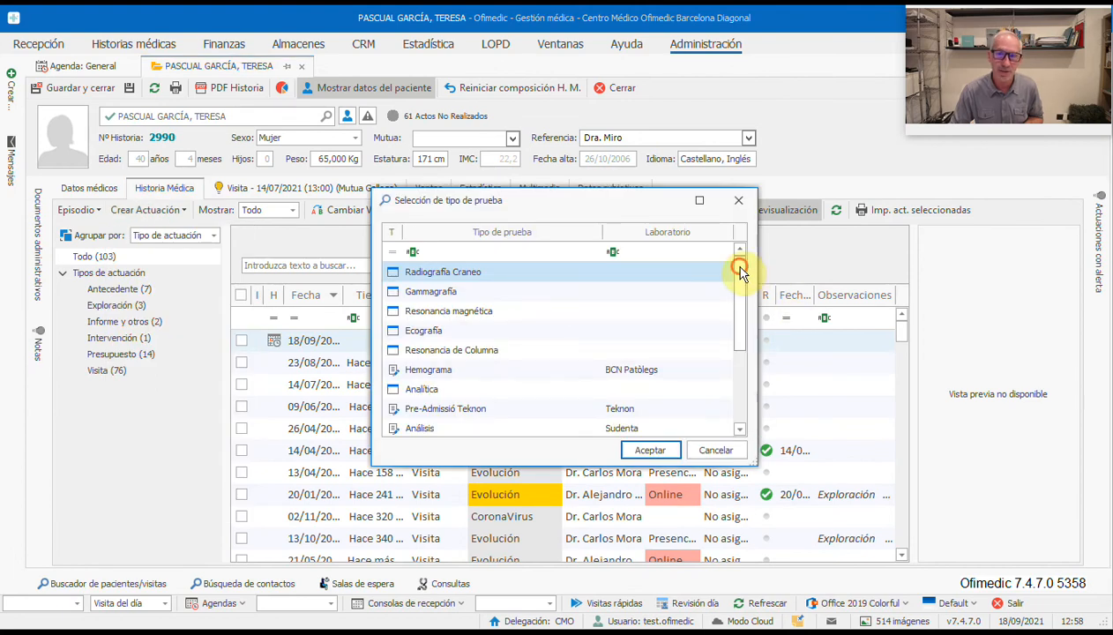
{"action": "left_click_drag", "start_coordinate": [741, 273], "coordinate": [735, 378]}
{"action": "left_click", "coordinate": [404, 412]}
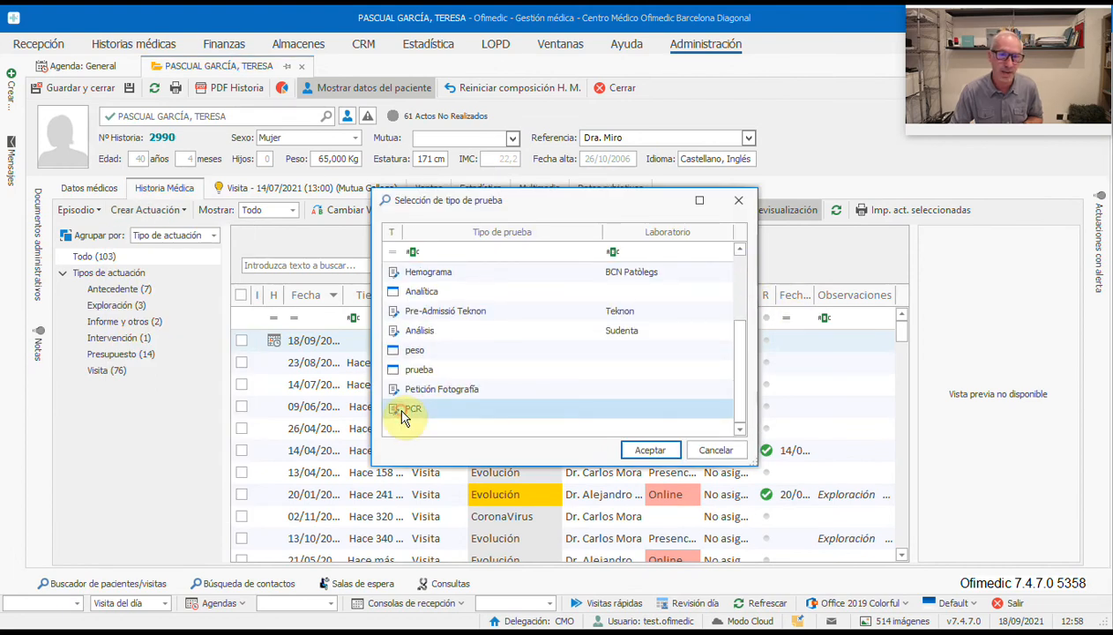
{"action": "left_click", "coordinate": [650, 451]}
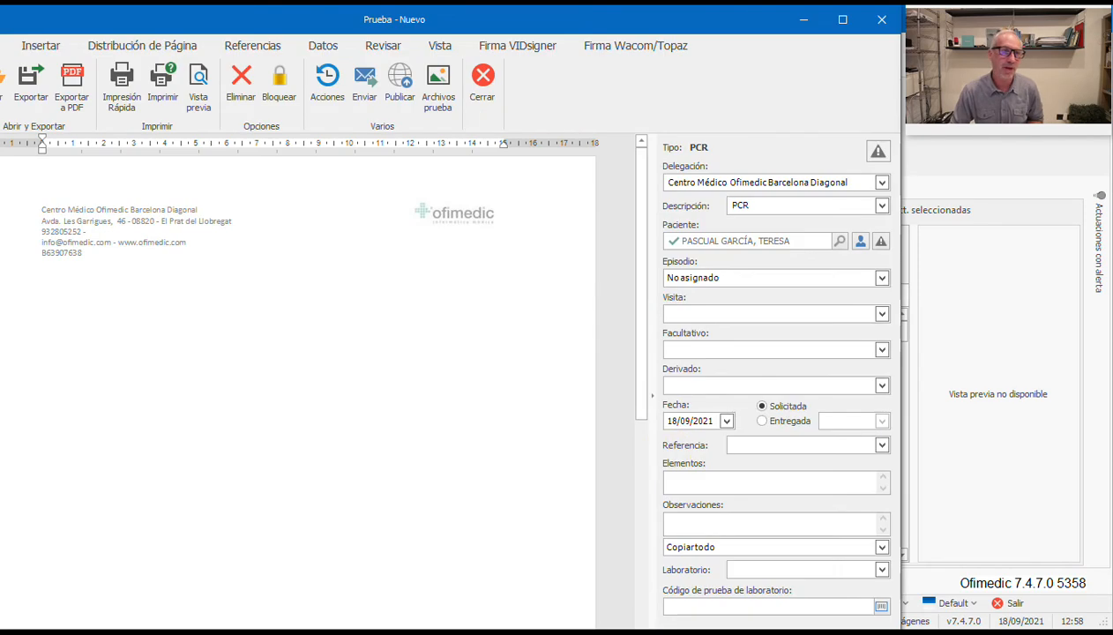
Step: Fit the Prueba window on screen and assign the treating doctor in Facultativo
{"action": "left_click_drag", "start_coordinate": [0, 6], "coordinate": [38, 15]}
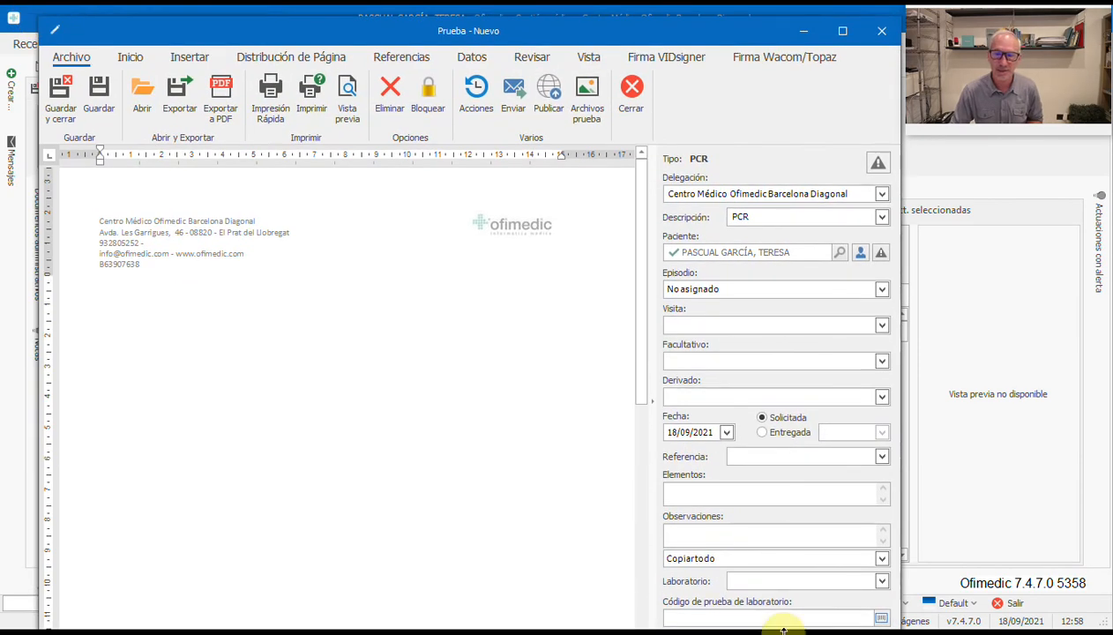
{"action": "left_click_drag", "start_coordinate": [782, 628], "coordinate": [778, 607]}
{"action": "left_click", "coordinate": [882, 361]}
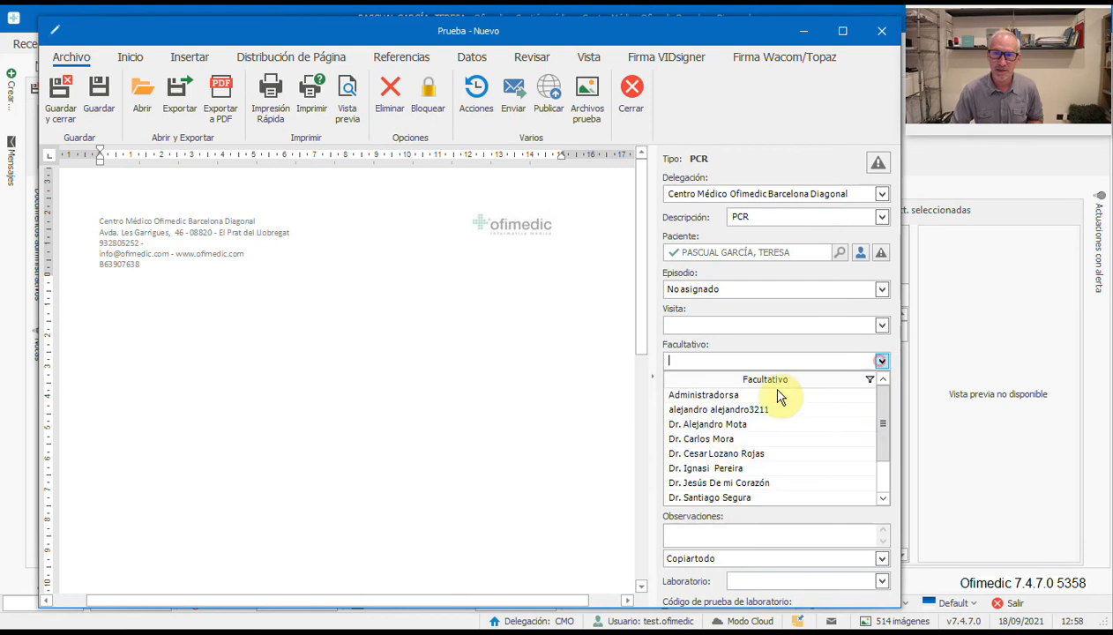
{"action": "left_click", "coordinate": [713, 420]}
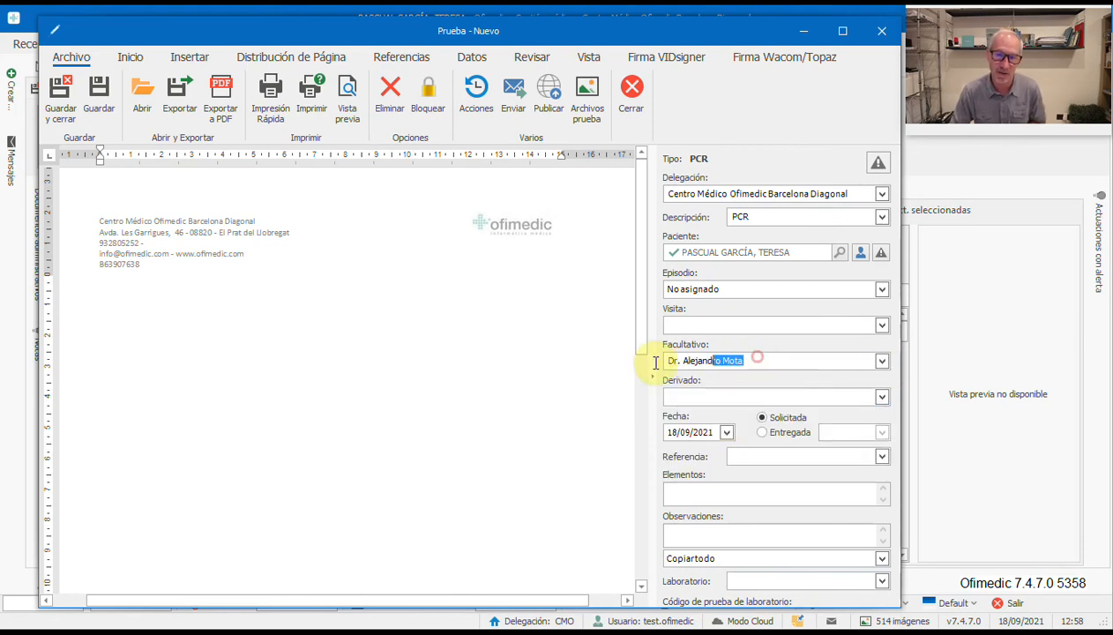
Step: Type a line of sample text in the PCR test body and save it
{"action": "left_click", "coordinate": [158, 339]}
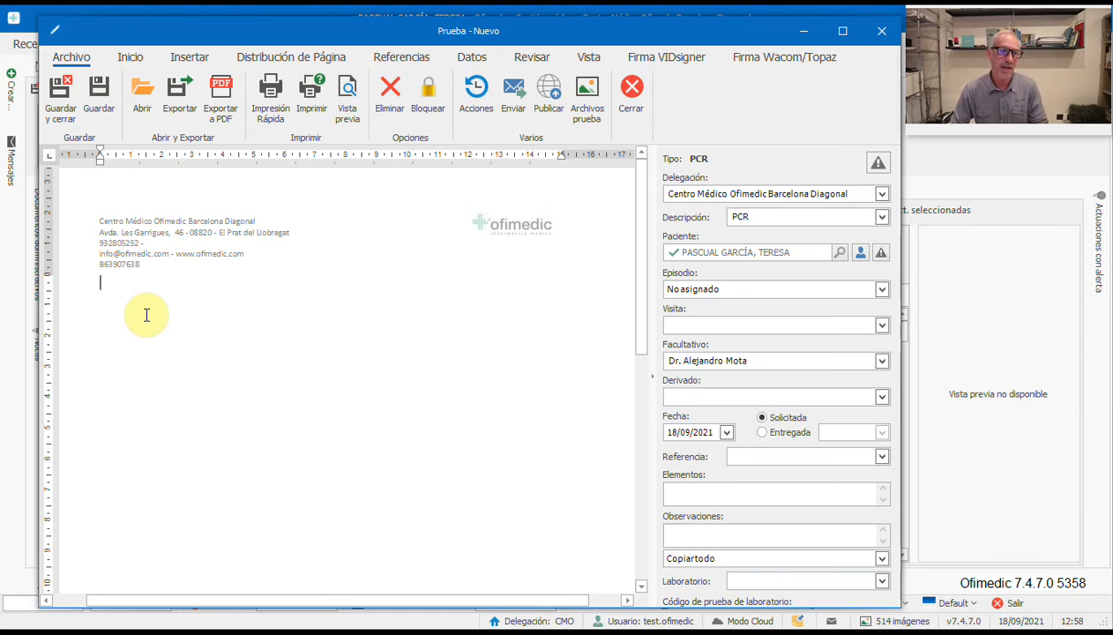
{"action": "key", "text": "Return"}
{"action": "type", "text": "a hlkgfhksgflhklfkañlhkñfçsg"}
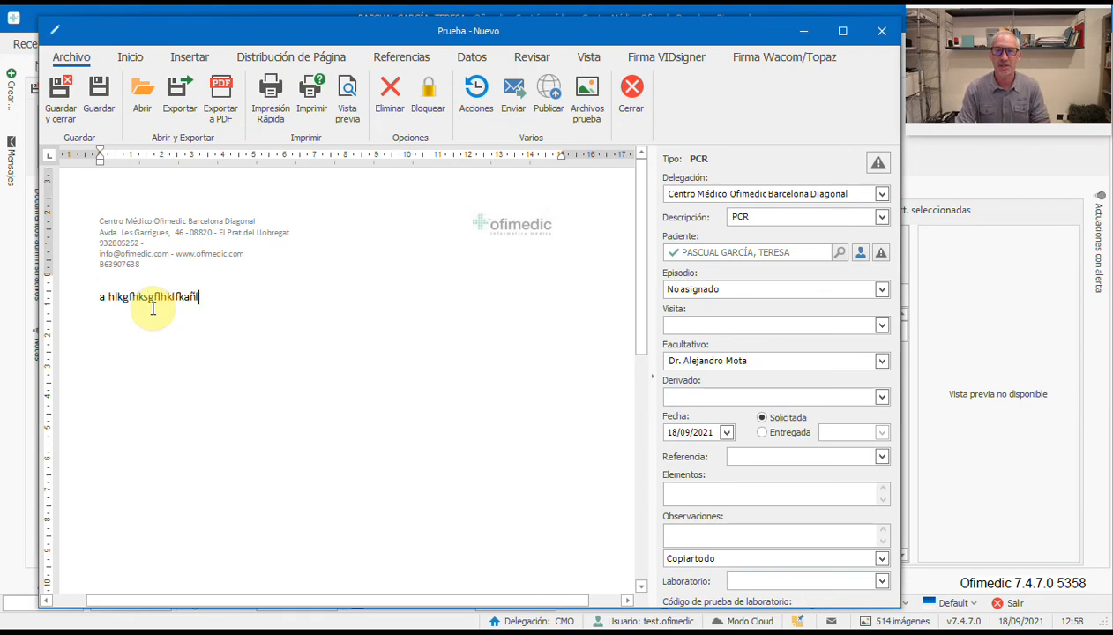
{"action": "left_click", "coordinate": [70, 113]}
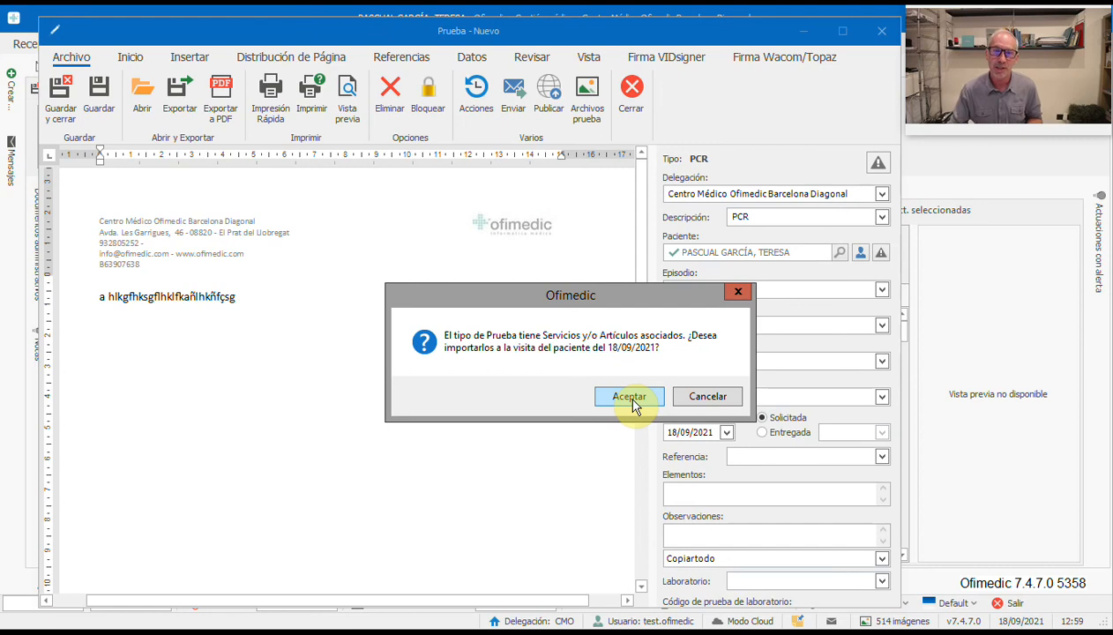
Step: Accept importing the PCR test's services into the patient's visit
{"action": "left_click_drag", "start_coordinate": [614, 299], "coordinate": [450, 304]}
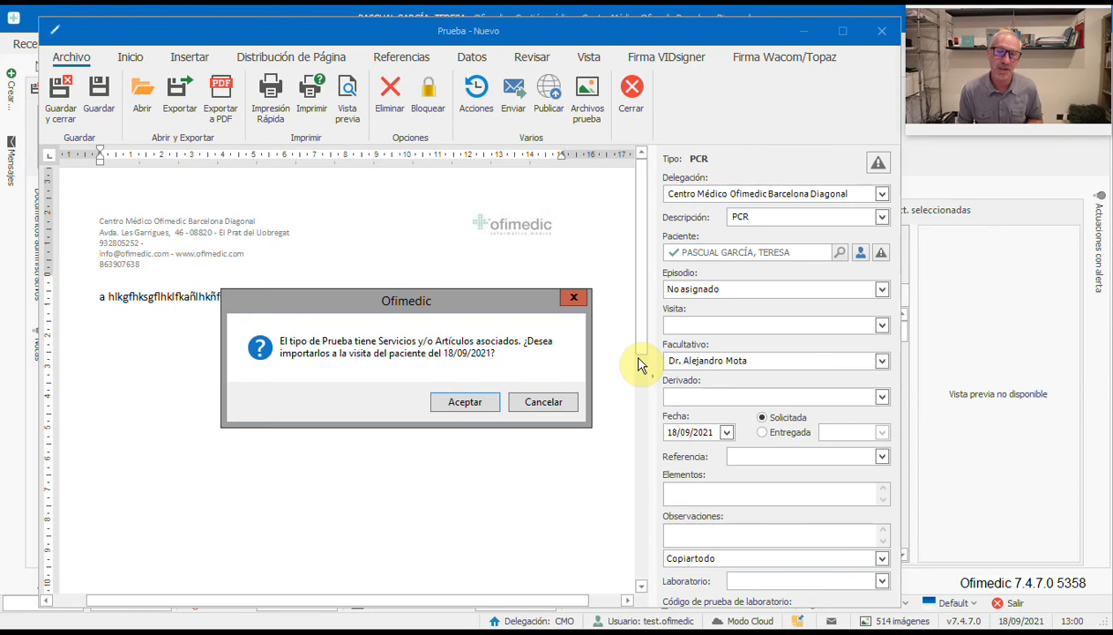
{"action": "left_click", "coordinate": [465, 402]}
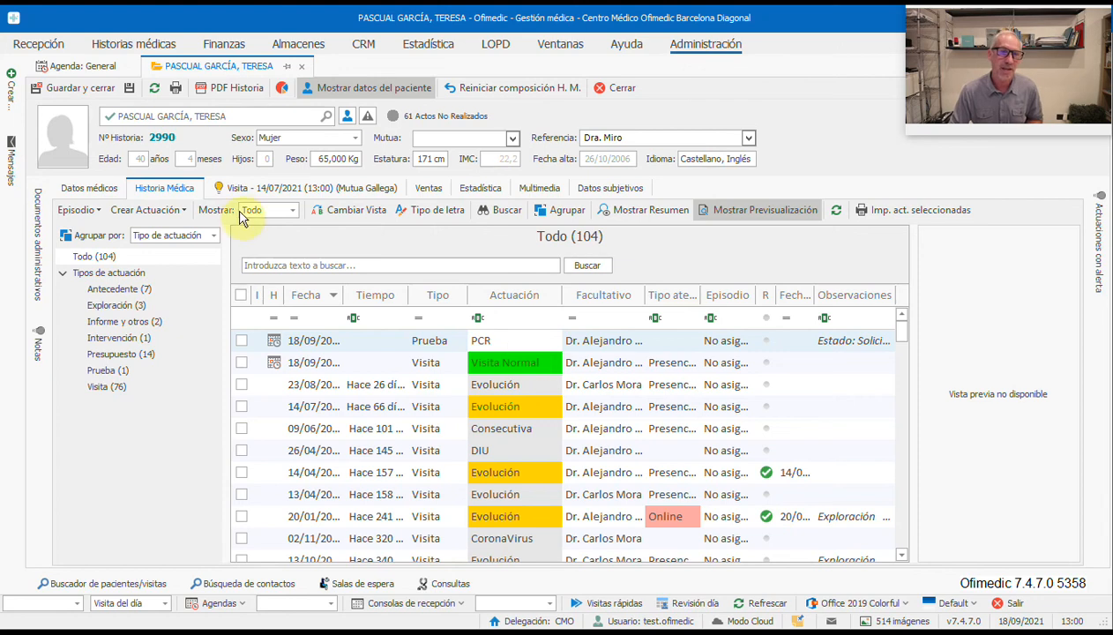
Step: Save and close the medical history, passing the visit to Administración, then refresh the agenda
{"action": "left_click", "coordinate": [73, 89]}
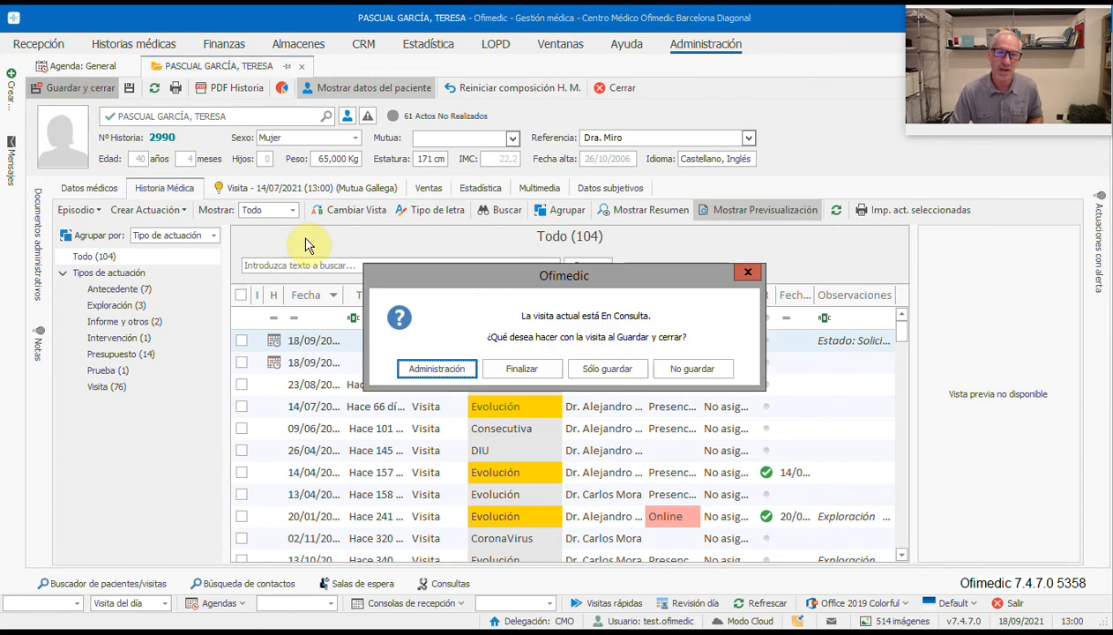
{"action": "left_click", "coordinate": [442, 369]}
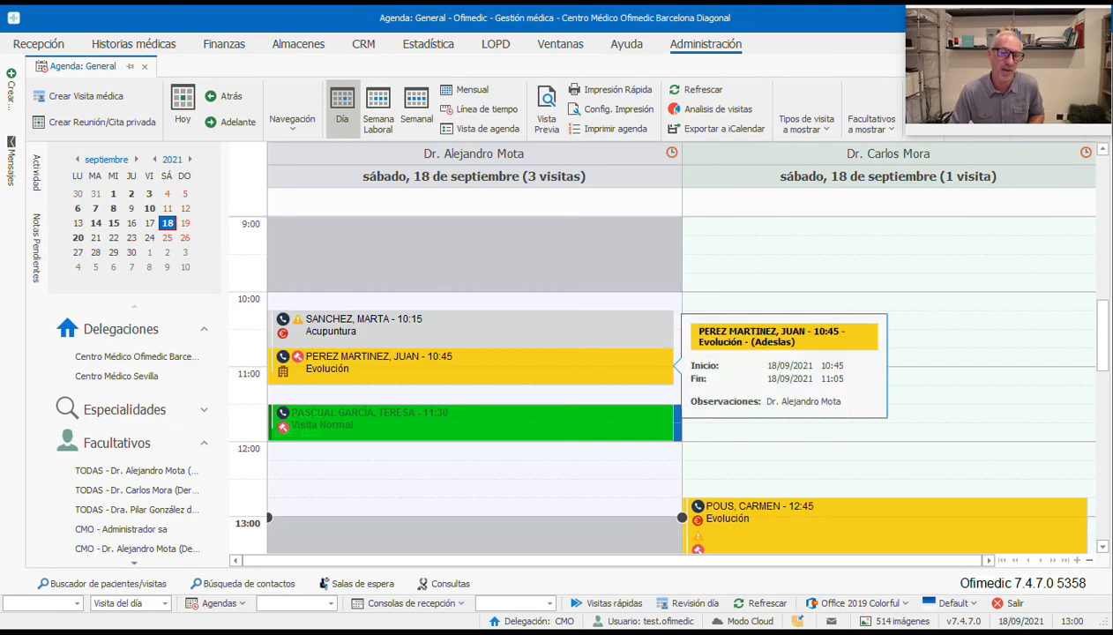
{"action": "mouse_move", "coordinate": [360, 428]}
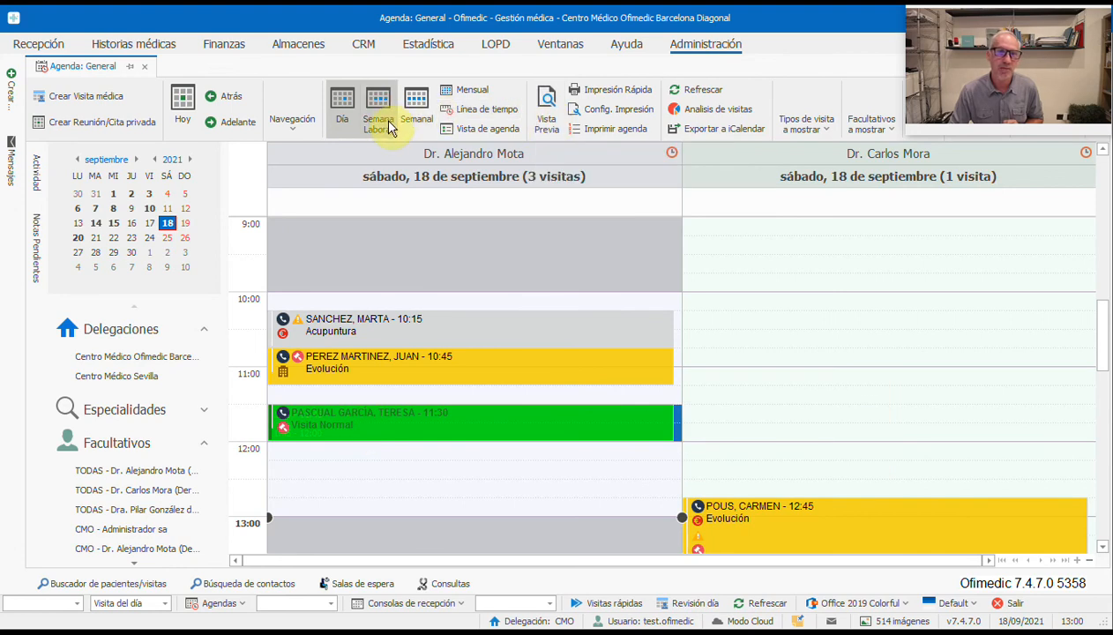
{"action": "left_click", "coordinate": [683, 91]}
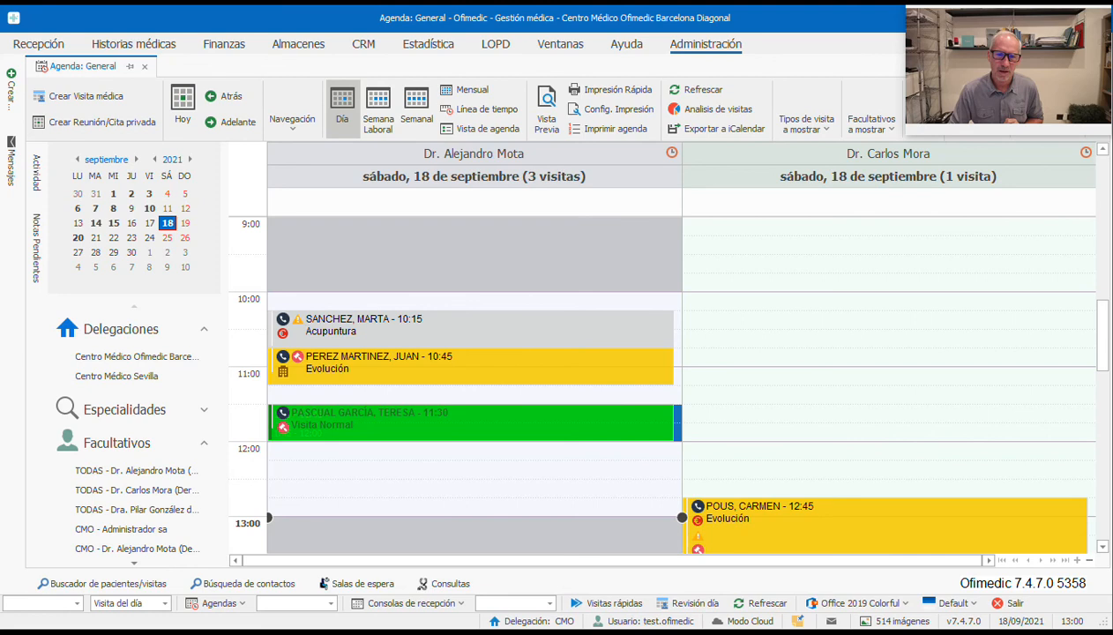
Step: Reopen the 11:30 visit and review its sales: PCR 150,00 € and Consulta normal 60,00 €
{"action": "double_click", "coordinate": [309, 421]}
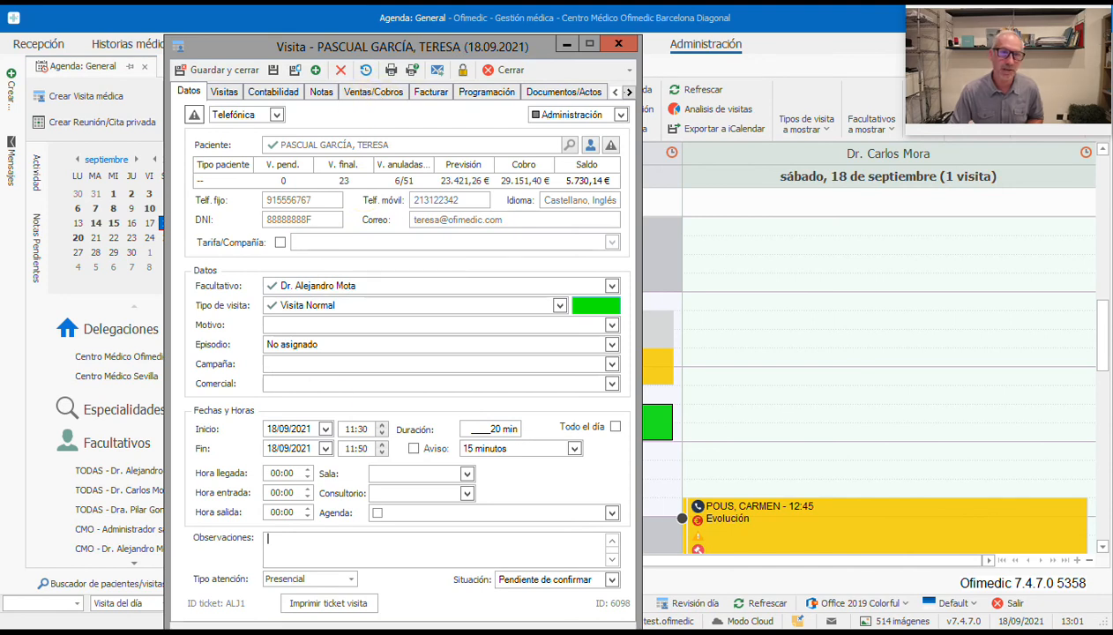
{"action": "left_click", "coordinate": [373, 90]}
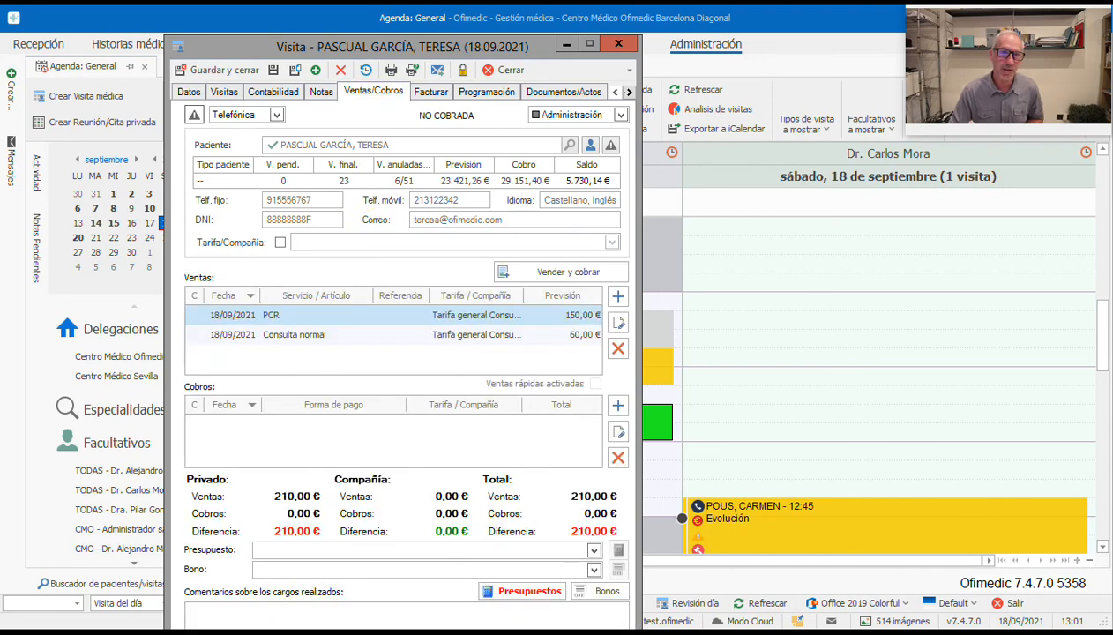
{"action": "left_click", "coordinate": [392, 337]}
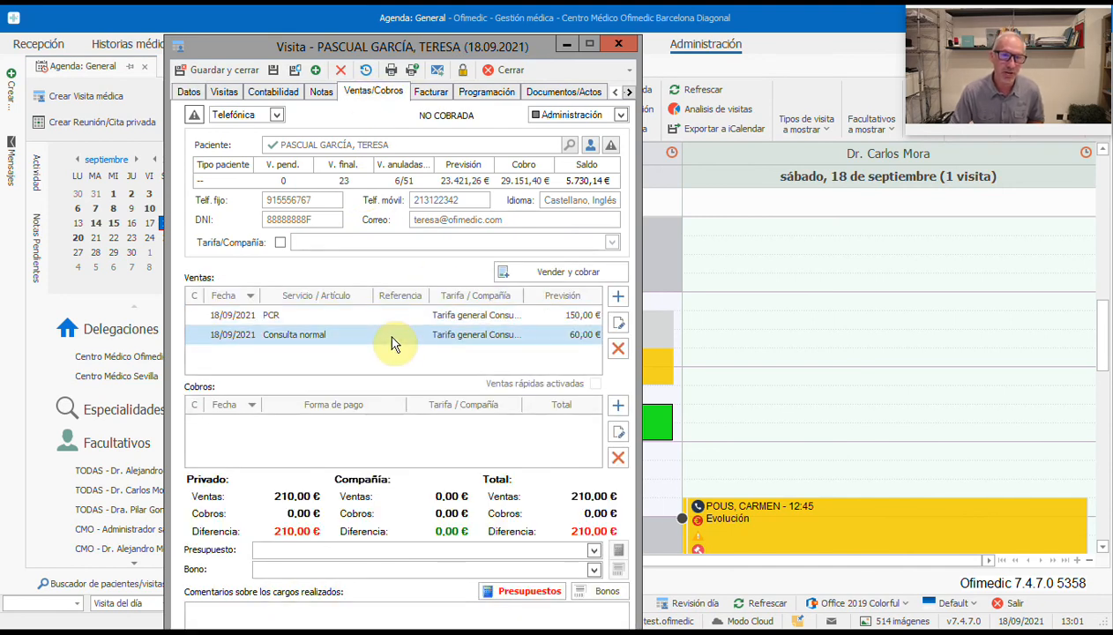
{"action": "left_click", "coordinate": [393, 319]}
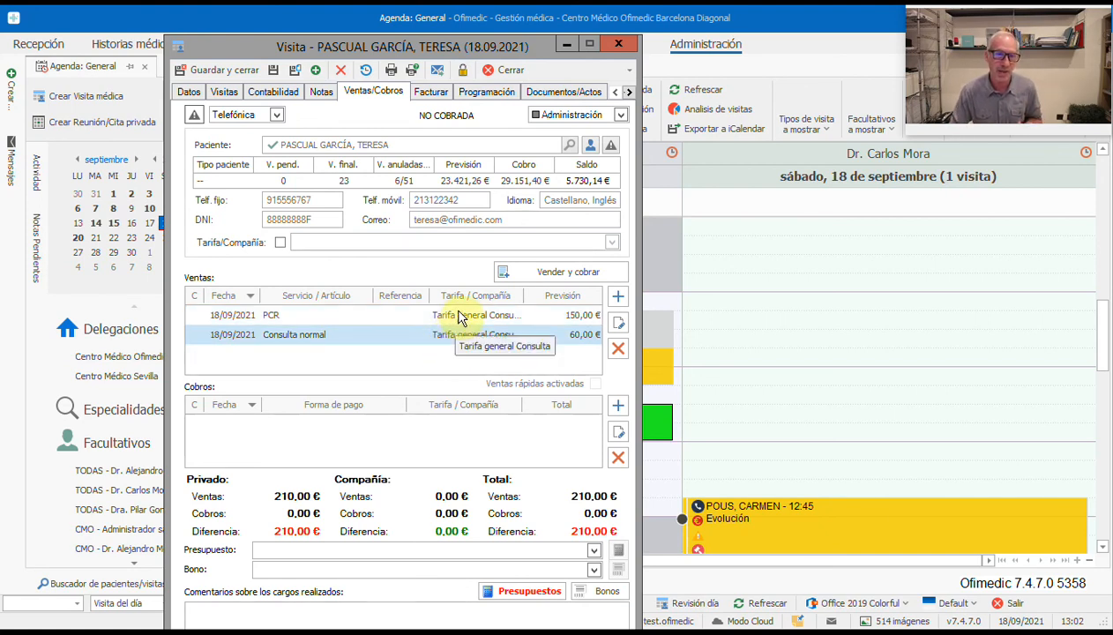
{"action": "double_click", "coordinate": [455, 315]}
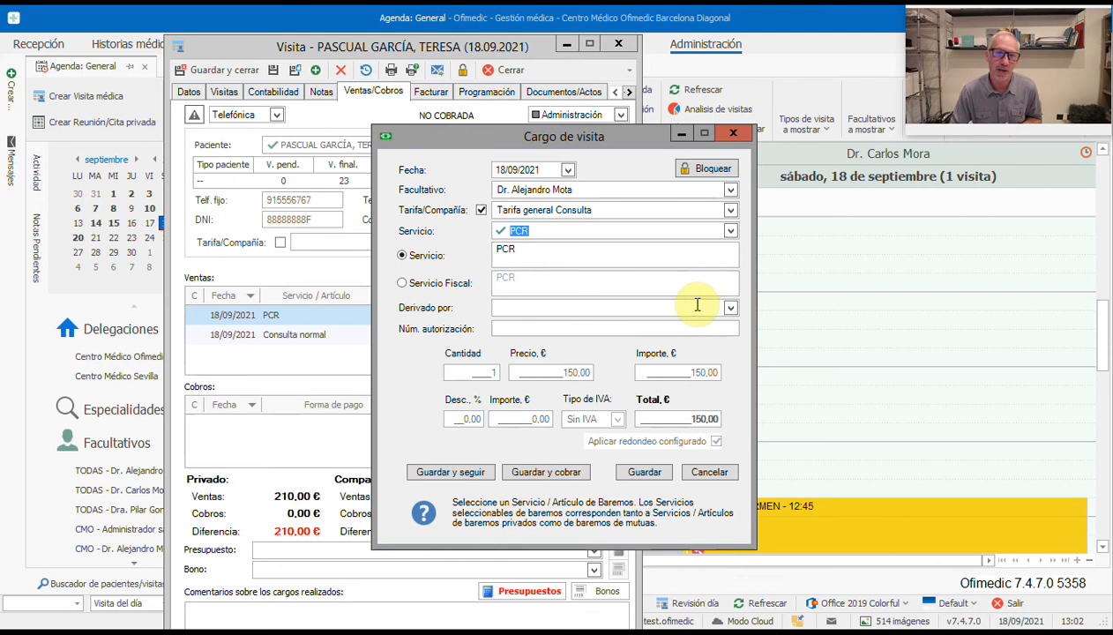
{"action": "left_click", "coordinate": [716, 472]}
{"action": "double_click", "coordinate": [431, 336]}
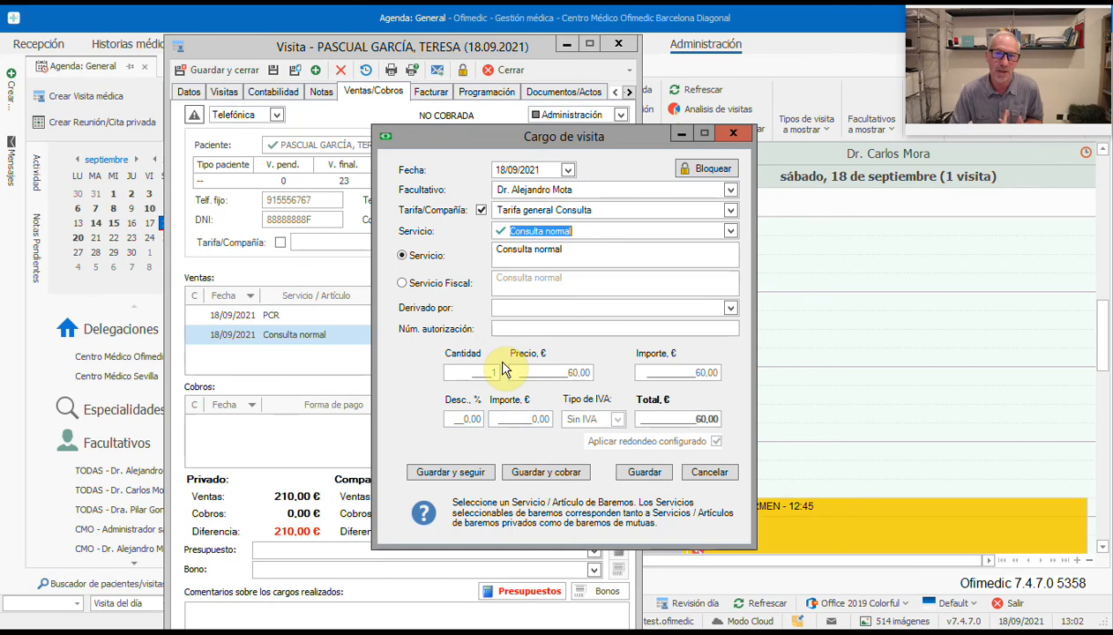
{"action": "left_click", "coordinate": [710, 472]}
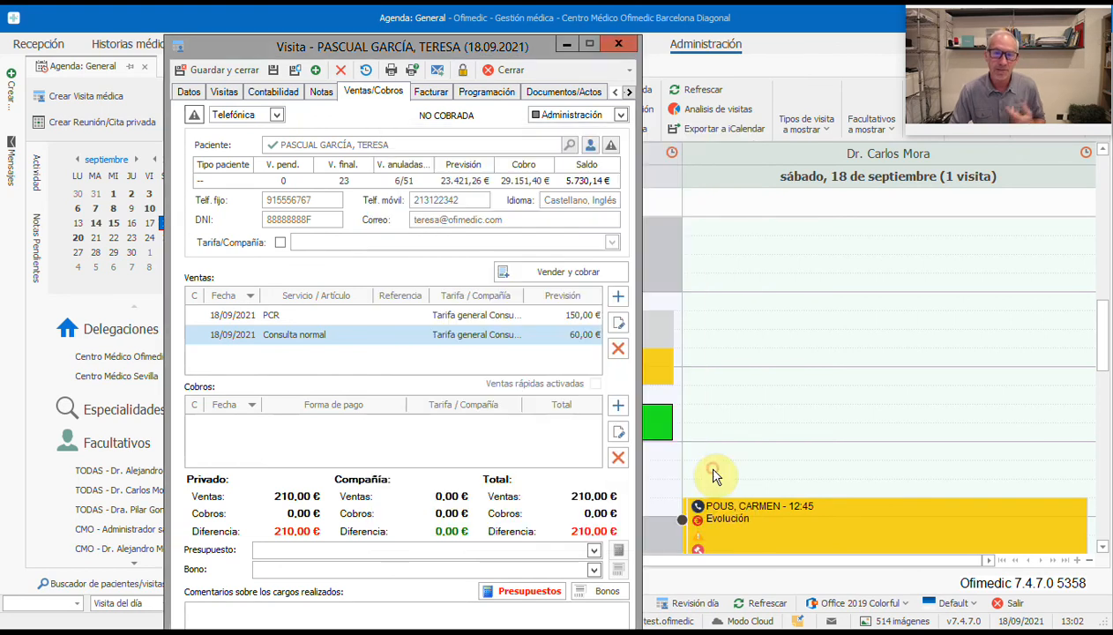
{"action": "left_click", "coordinate": [496, 318]}
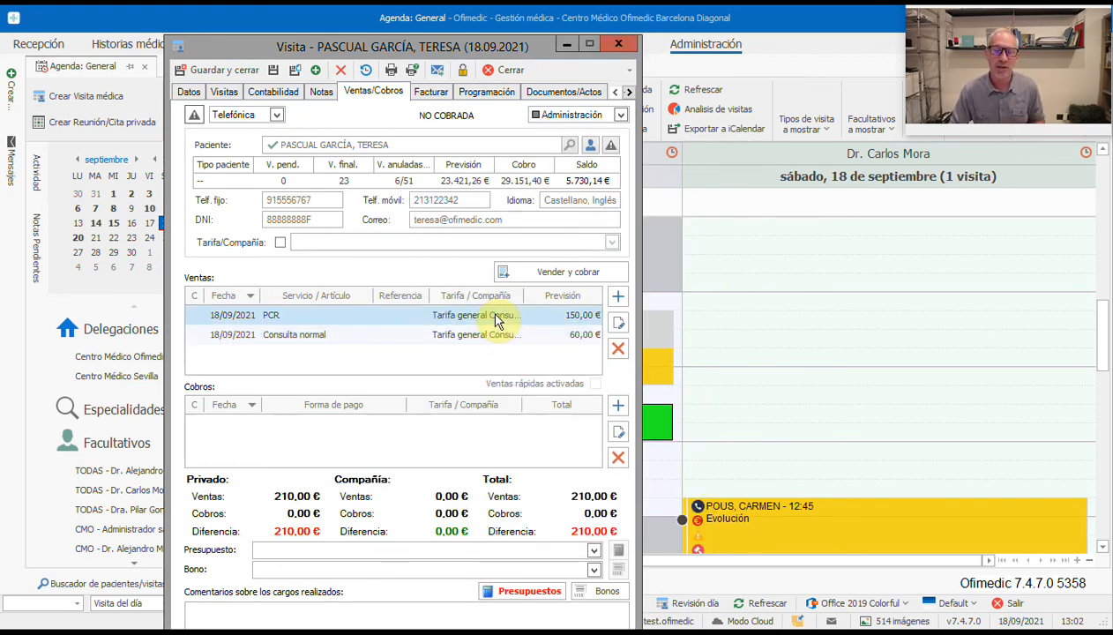